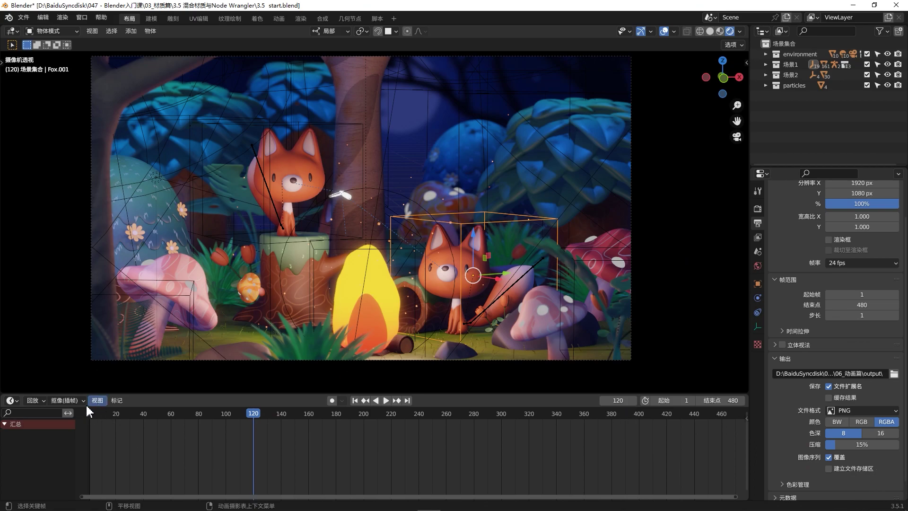
# Step: Switch to the Compositing workspace, enlarge the node area, and enable Use Nodes
pyautogui.click(13, 32)
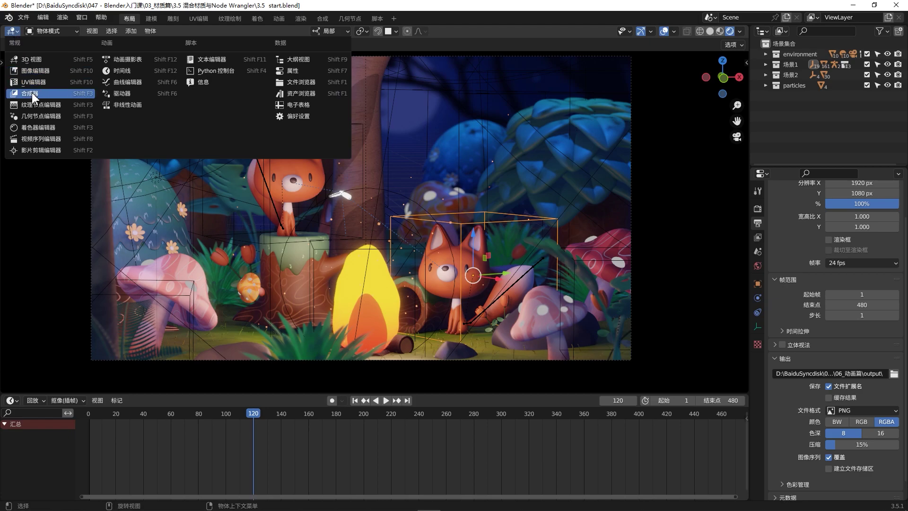
pyautogui.click(322, 19)
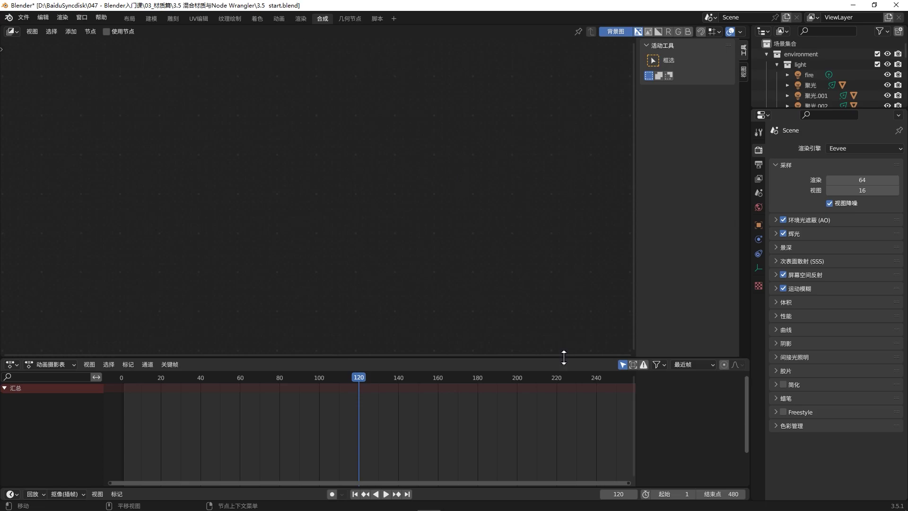
pyautogui.moveTo(563, 358); pyautogui.dragTo(582, 472)
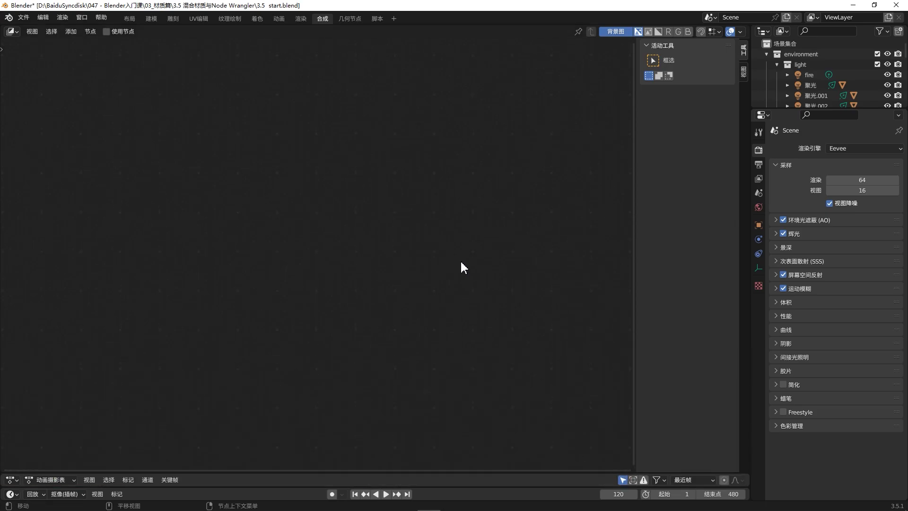
pyautogui.click(107, 32)
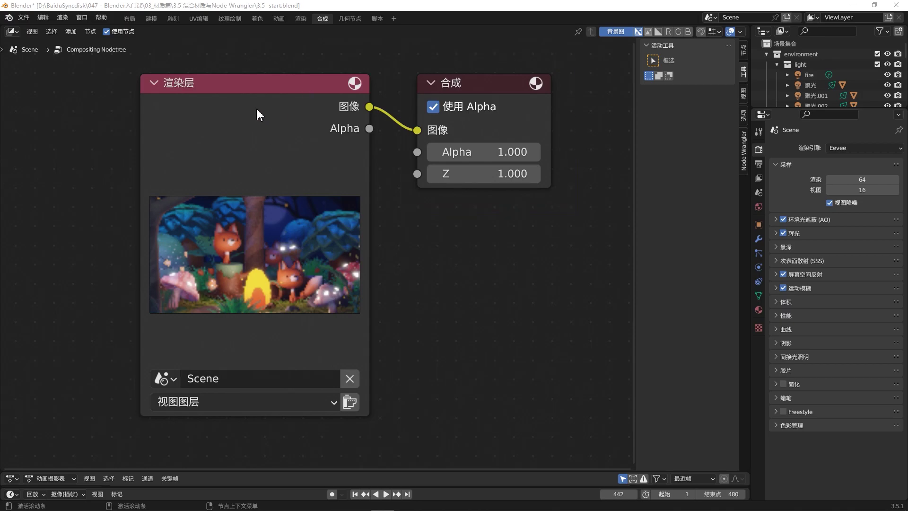
# Step: Drag Render Layers to the left and Composite to the right, keeping them linked
pyautogui.moveTo(255, 86); pyautogui.dragTo(252, 78)
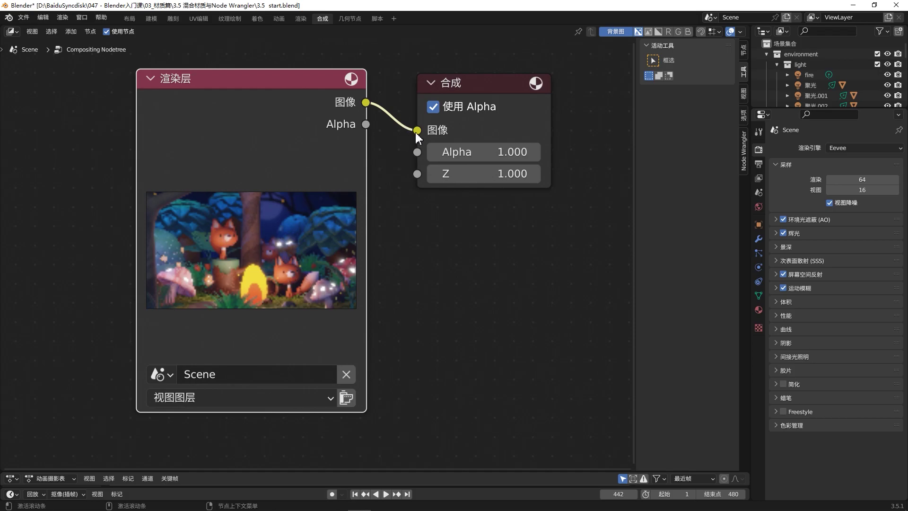
pyautogui.moveTo(473, 83); pyautogui.dragTo(524, 80)
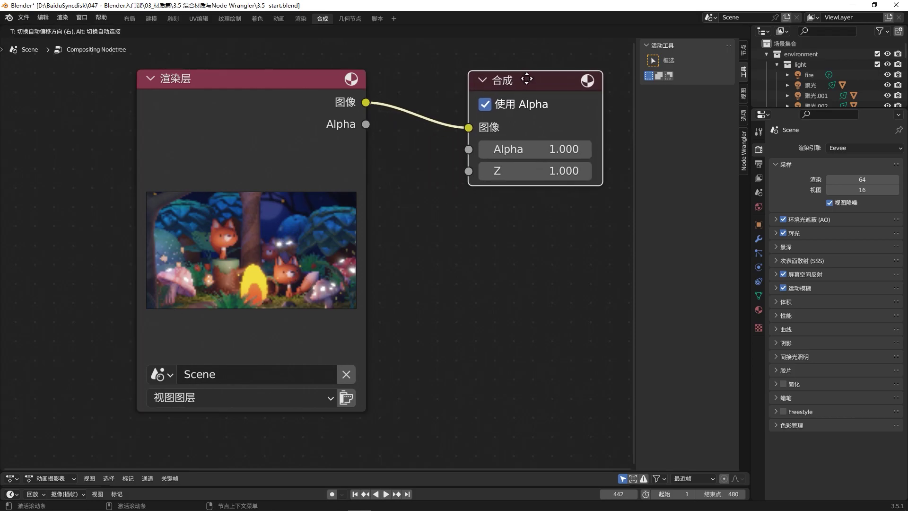
pyautogui.moveTo(314, 80); pyautogui.dragTo(165, 83)
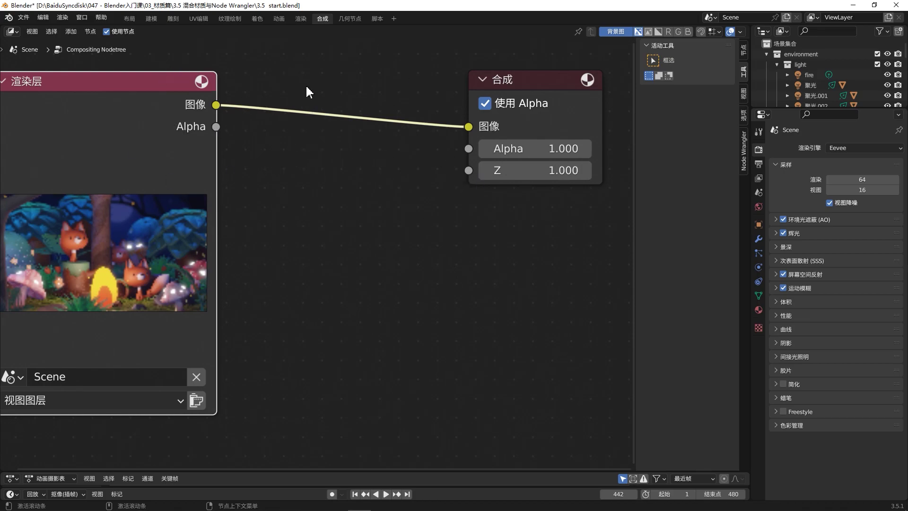
pyautogui.moveTo(556, 99); pyautogui.dragTo(577, 113)
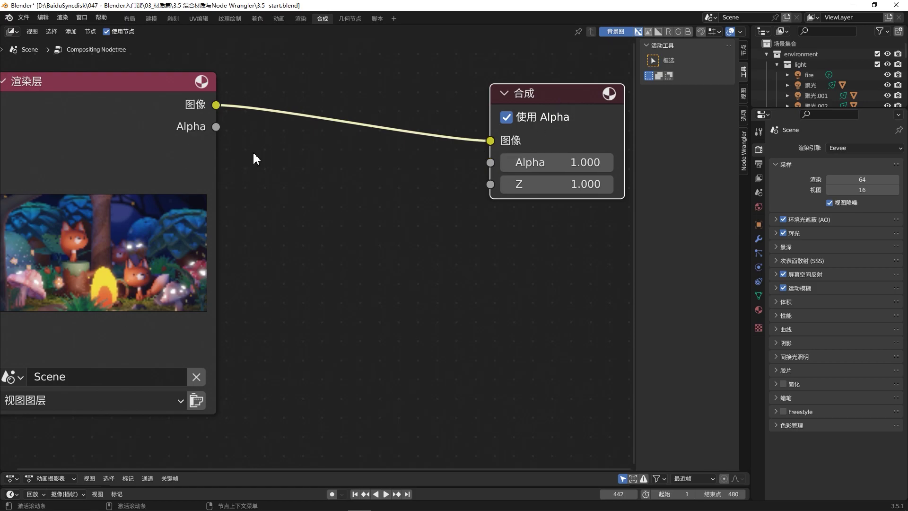
pyautogui.moveTo(147, 84); pyautogui.dragTo(211, 105)
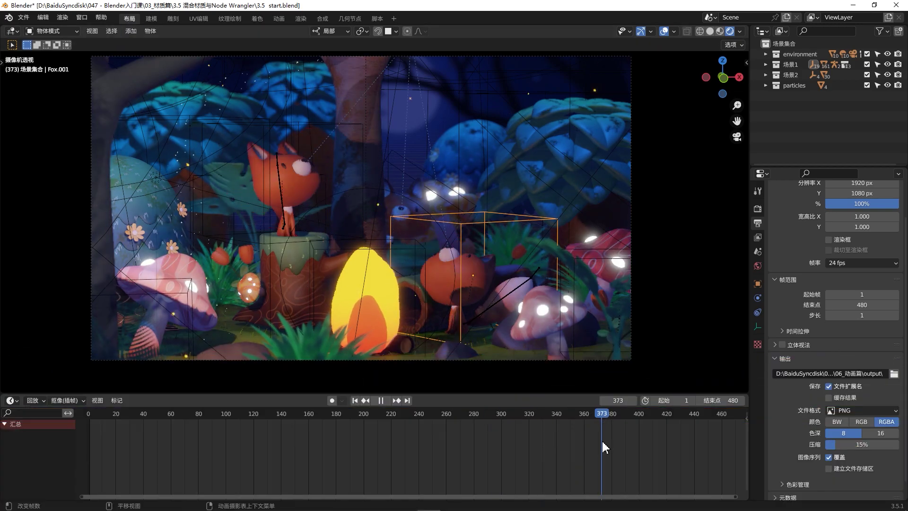
# Step: Render frame 257 and close the render window
pyautogui.moveTo(603, 447)
pyautogui.mouseDown()
pyautogui.moveTo(343, 432)
pyautogui.moveTo(450, 434)
pyautogui.moveTo(442, 431)
pyautogui.mouseUp()
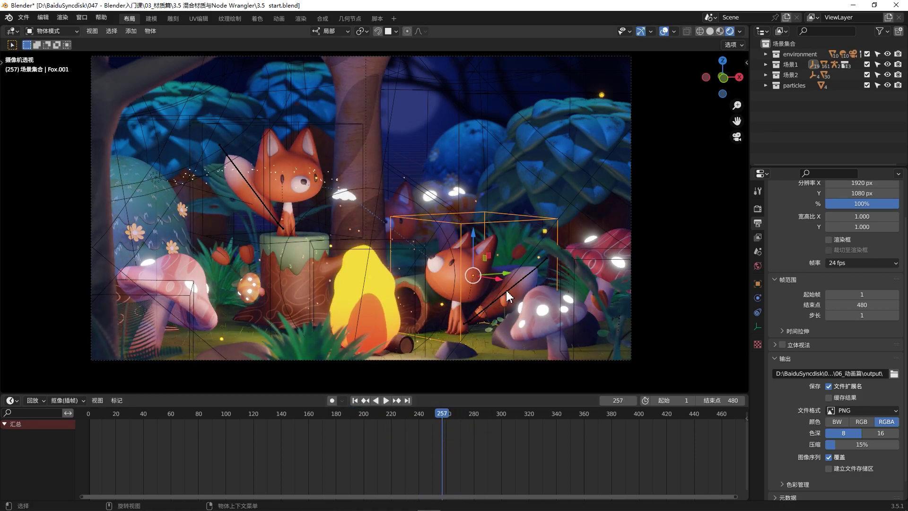
pyautogui.press('F12')
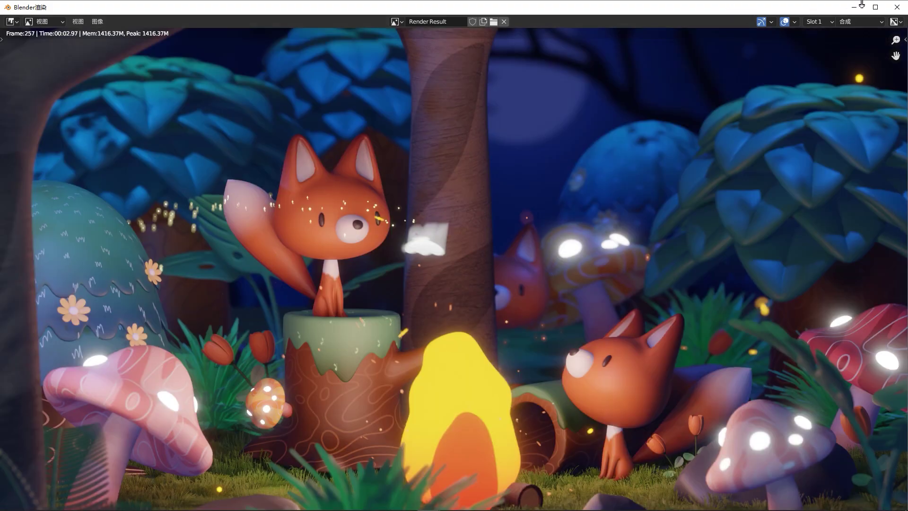
pyautogui.click(855, 6)
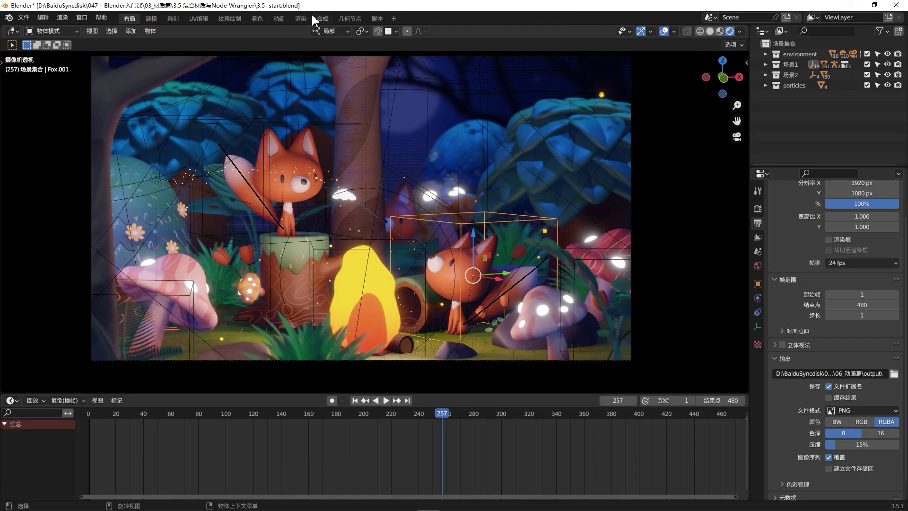
# Step: Back in the compositor, move the Render Layers node further left
pyautogui.click(323, 18)
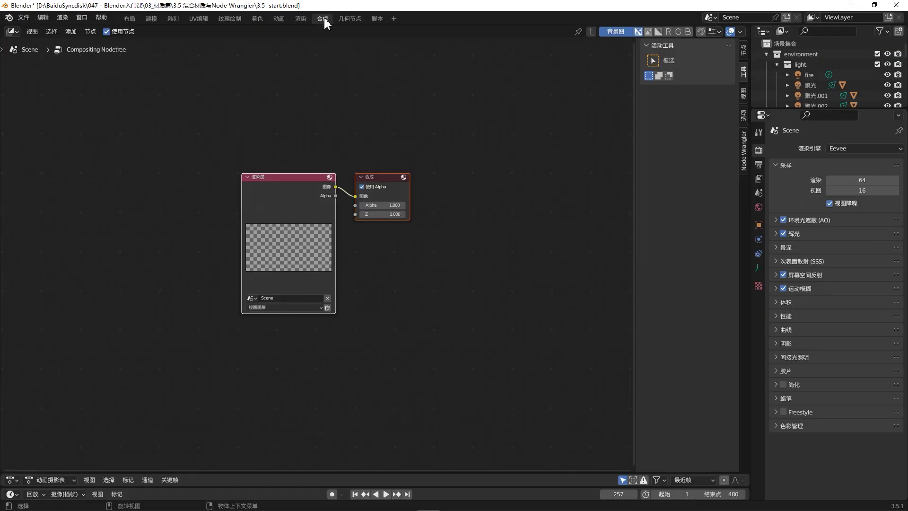
pyautogui.click(287, 208)
pyautogui.moveTo(311, 177); pyautogui.dragTo(225, 180)
pyautogui.click(313, 286)
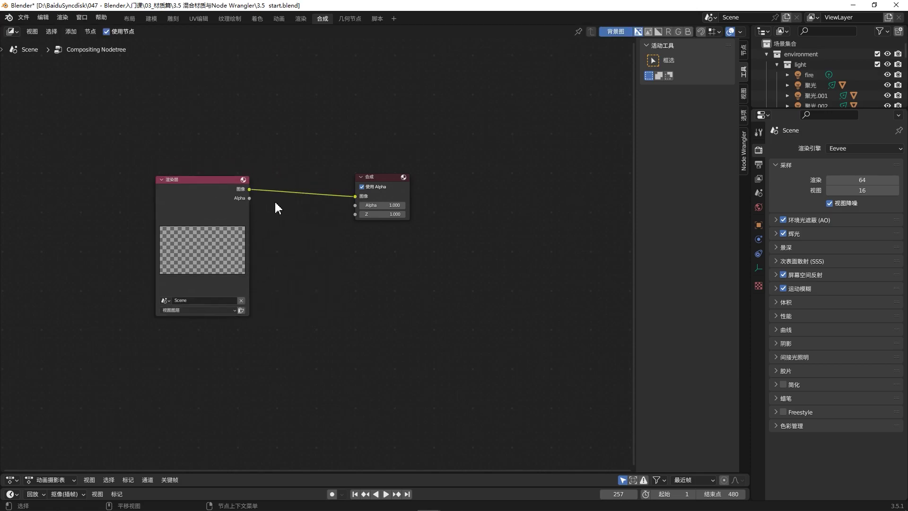
pyautogui.hotkey('shift', 'a')
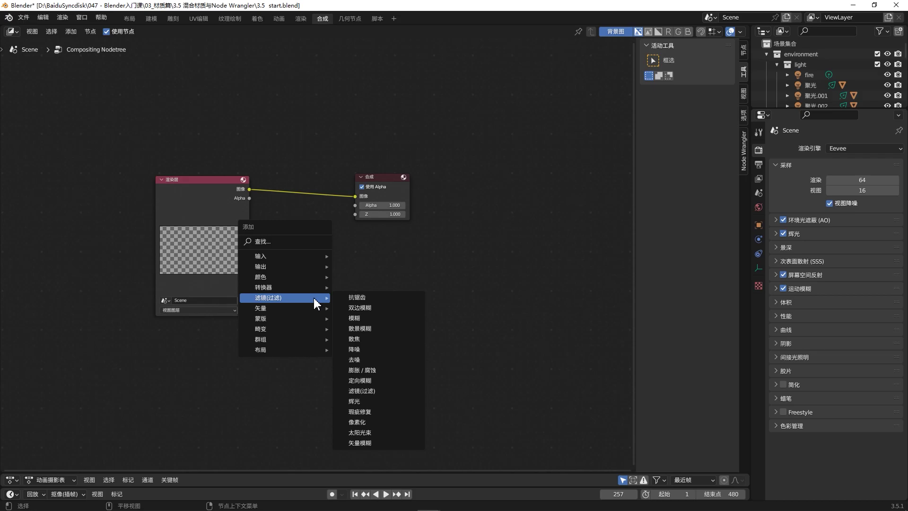
pyautogui.moveTo(283, 266)
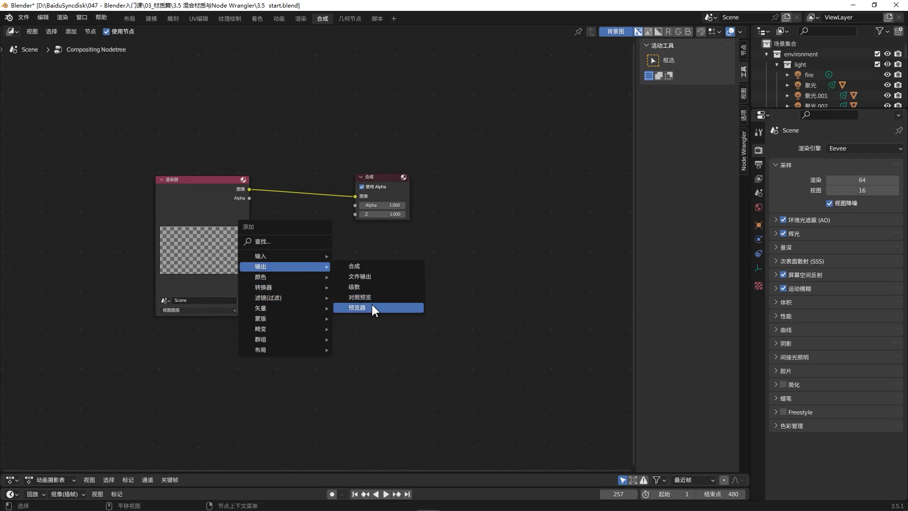
# Step: Add a Viewer node fed by the Render Layers image and shrink the backdrop
pyautogui.click(373, 308)
pyautogui.click(374, 118)
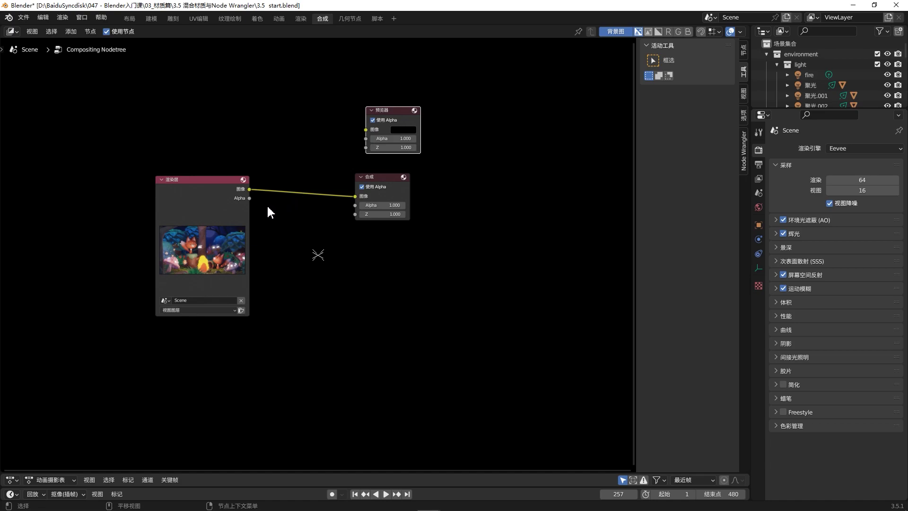
pyautogui.moveTo(249, 189); pyautogui.dragTo(366, 129)
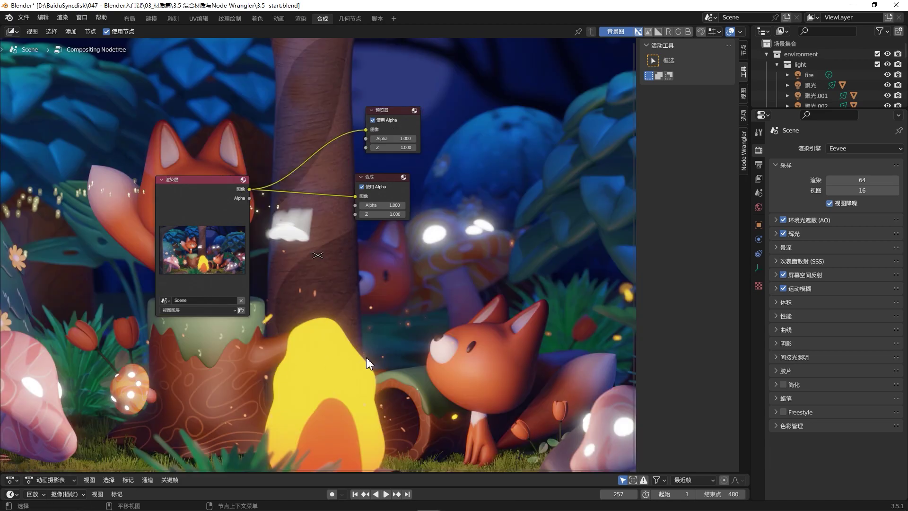
pyautogui.scroll(1, 330, 291)
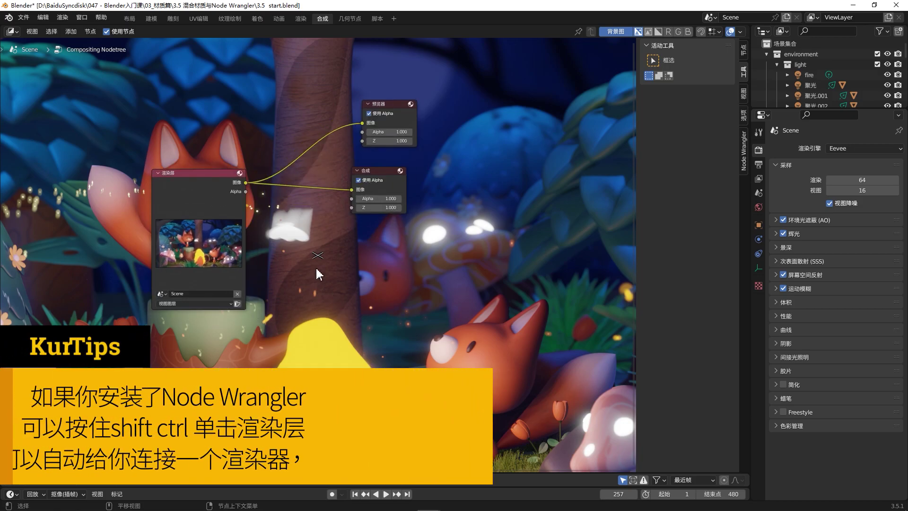
pyautogui.scroll(1, 322, 225)
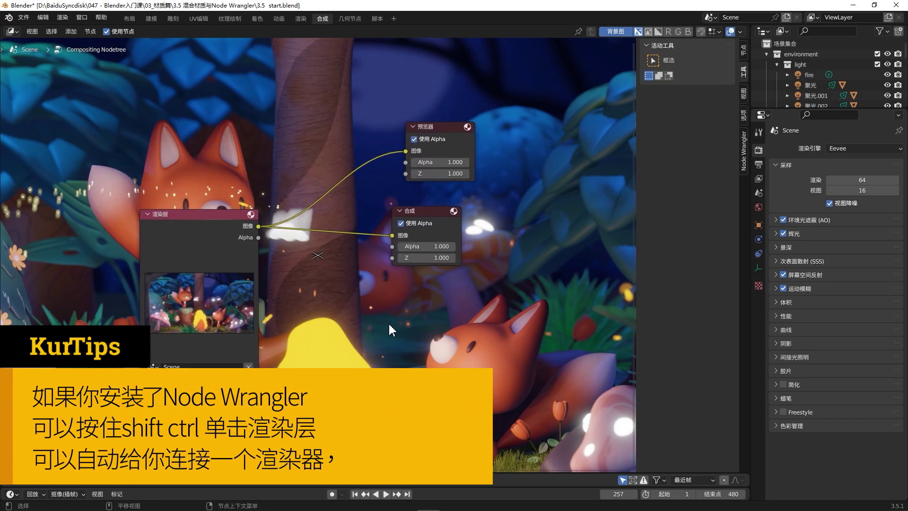
pyautogui.press('v')
pyautogui.press('v')
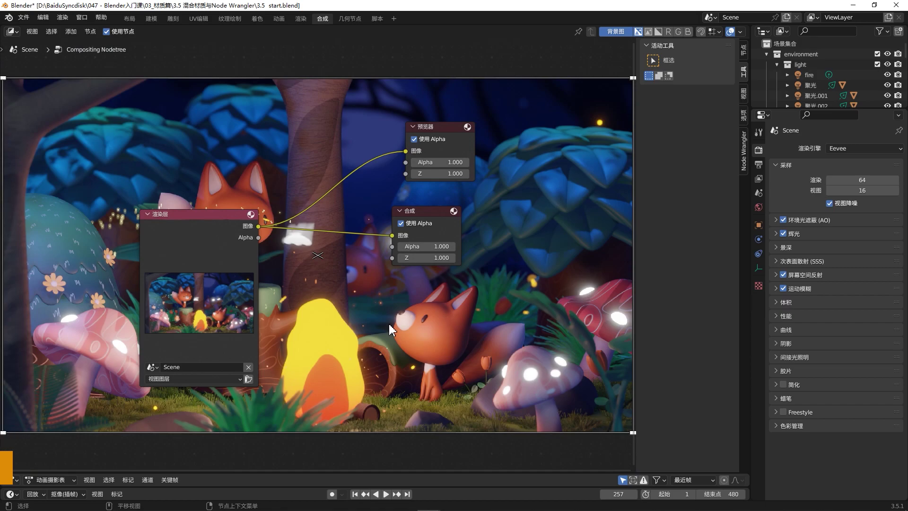
pyautogui.press('v')
# Step: Reposition the Render Layers node and fit the backdrop image to the editor
pyautogui.moveTo(208, 214); pyautogui.dragTo(258, 265)
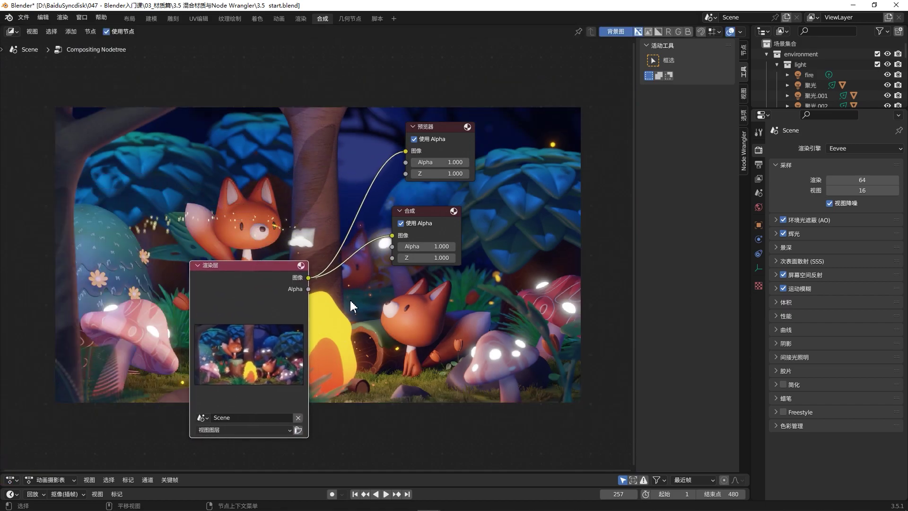
pyautogui.hotkey('alt', 'v')
pyautogui.hotkey('alt', 'v')
pyautogui.hotkey('alt', 'v')
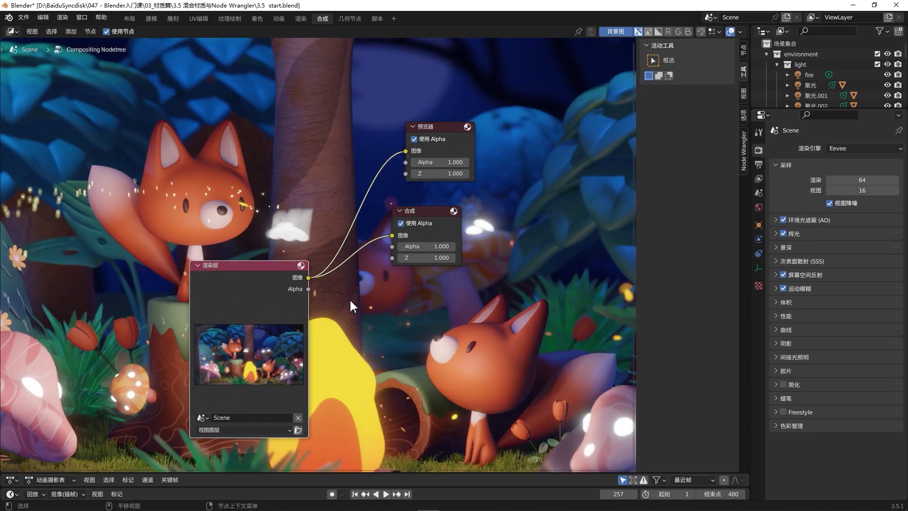
pyautogui.scroll(-1, 430, 325)
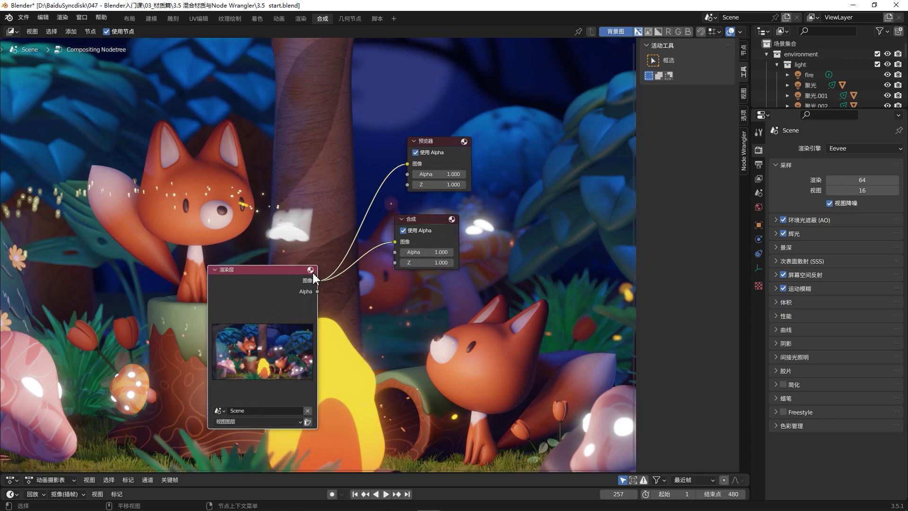
pyautogui.moveTo(264, 271); pyautogui.dragTo(139, 238)
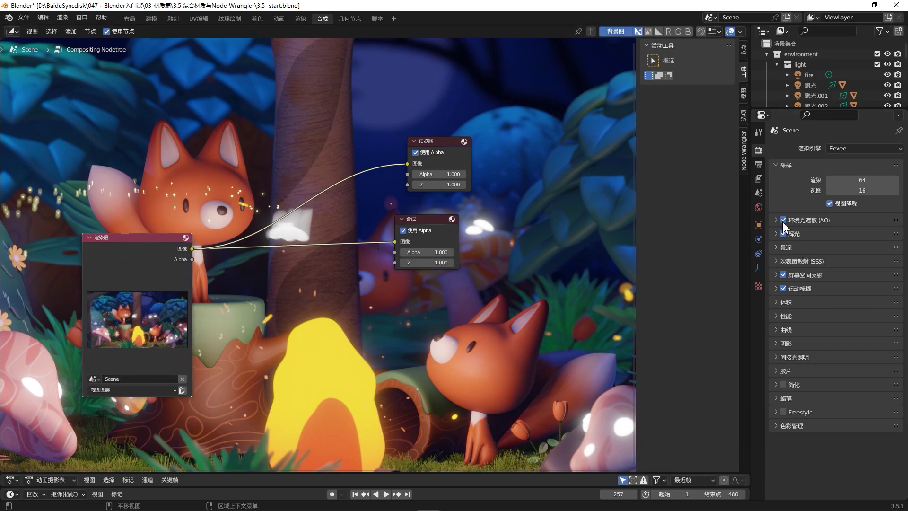
pyautogui.click(301, 318)
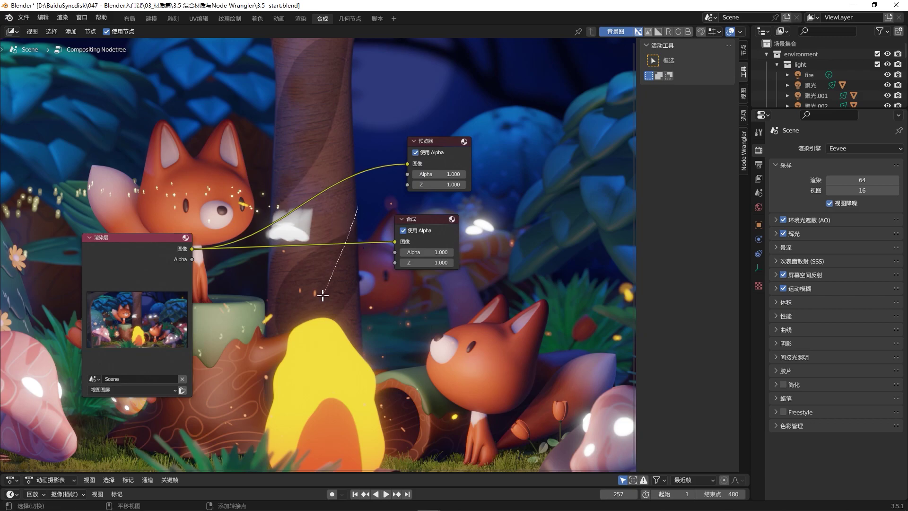
# Step: Add a reroute on the Composite link and feed the Viewer from it
pyautogui.keyDown('shift'); pyautogui.moveTo(356, 212); pyautogui.dragTo(326, 291, button='right'); pyautogui.keyUp('shift')
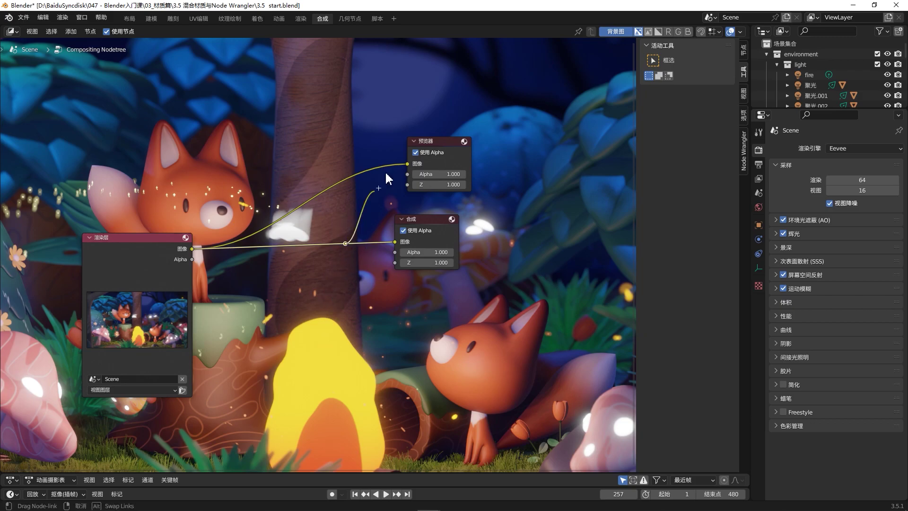
pyautogui.moveTo(346, 244); pyautogui.dragTo(408, 164)
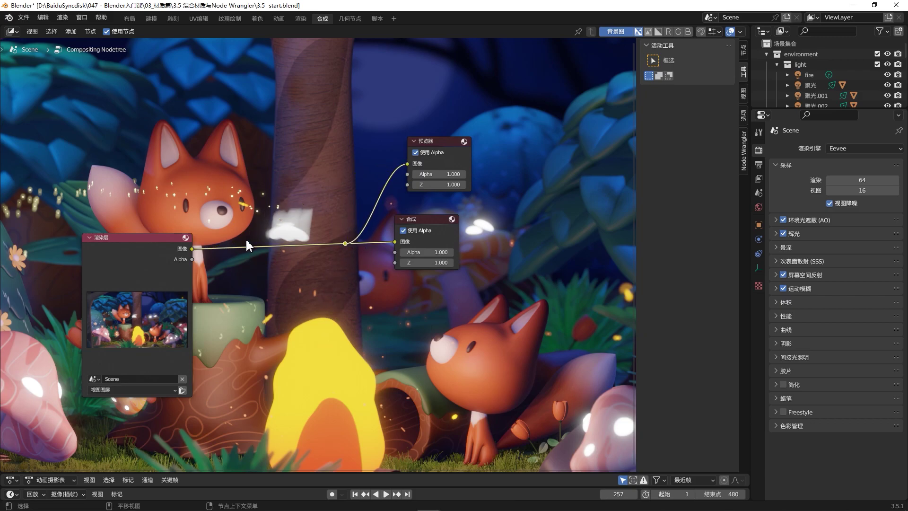
pyautogui.moveTo(167, 239); pyautogui.dragTo(135, 208)
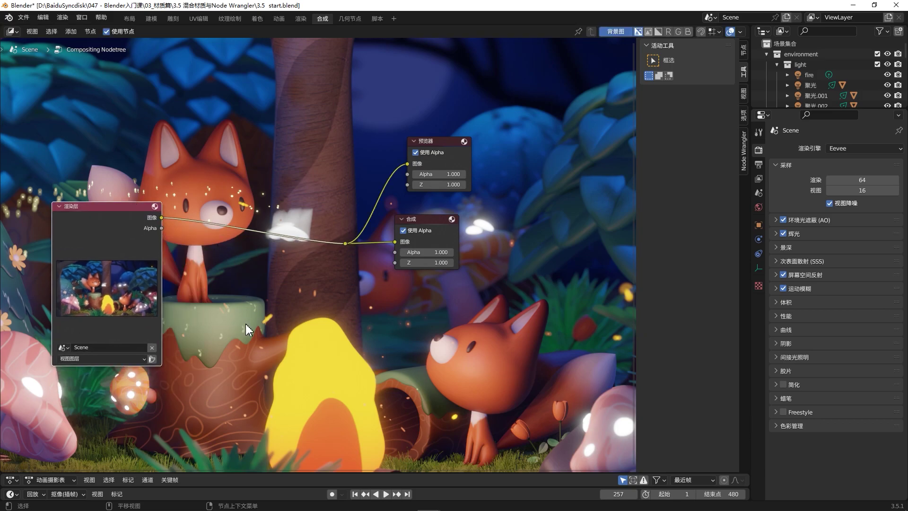
pyautogui.hotkey('shift', 'a')
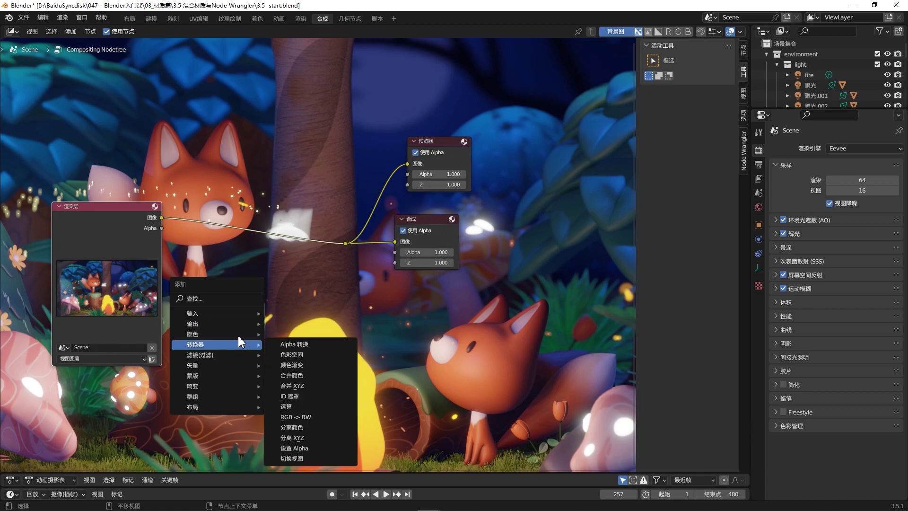
pyautogui.moveTo(216, 333)
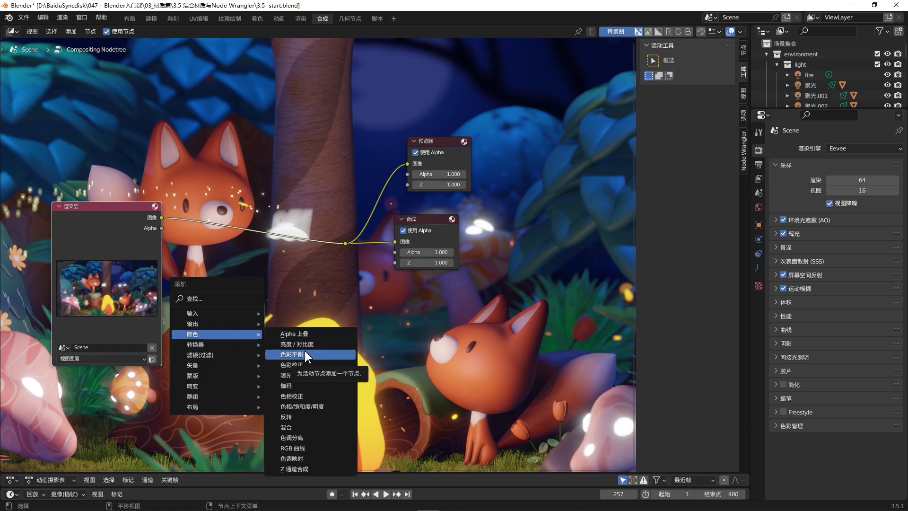
# Step: Try a Brightness/Contrast node at brightness -0.3, reset it to 0, then remove it
pyautogui.click(305, 345)
pyautogui.click(248, 261)
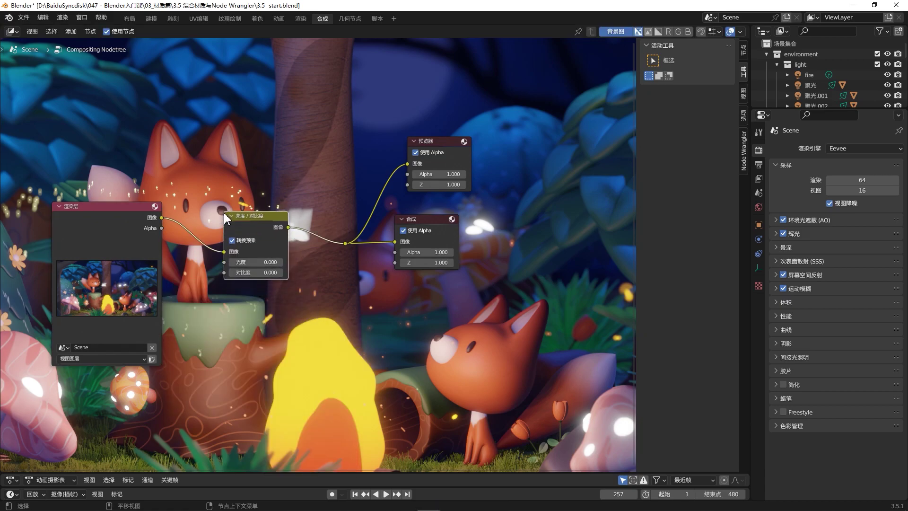
pyautogui.moveTo(258, 263); pyautogui.dragTo(243, 263)
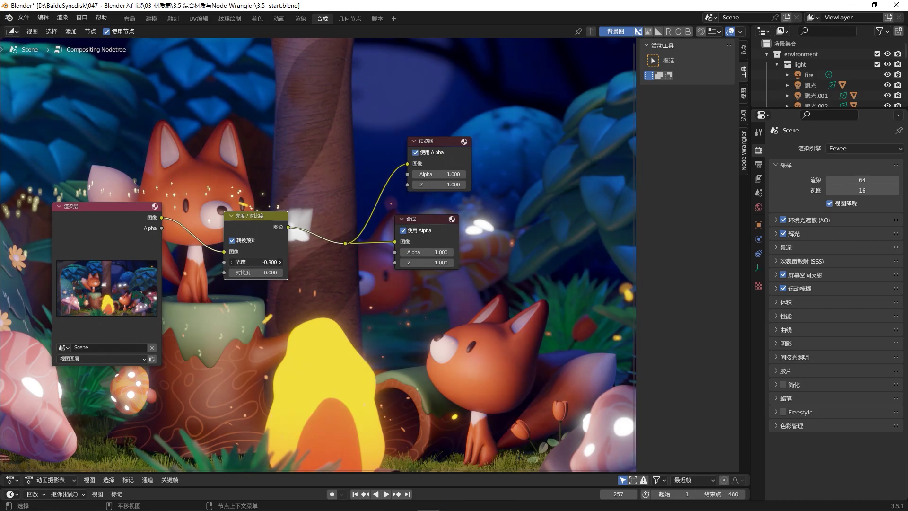
pyautogui.click(260, 263)
pyautogui.write('-0.3')
pyautogui.write('0')
pyautogui.press('Return')
pyautogui.hotkey('ctrl', 'x')
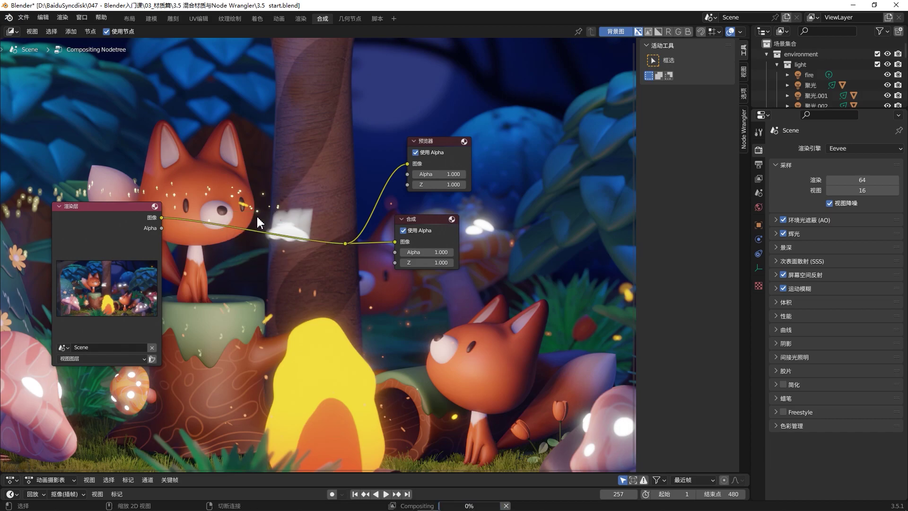
# Step: Try an S-curve RGB Curves node, toggle its mute to compare, then remove it
pyautogui.hotkey('shift', 'a')
pyautogui.moveTo(282, 332)
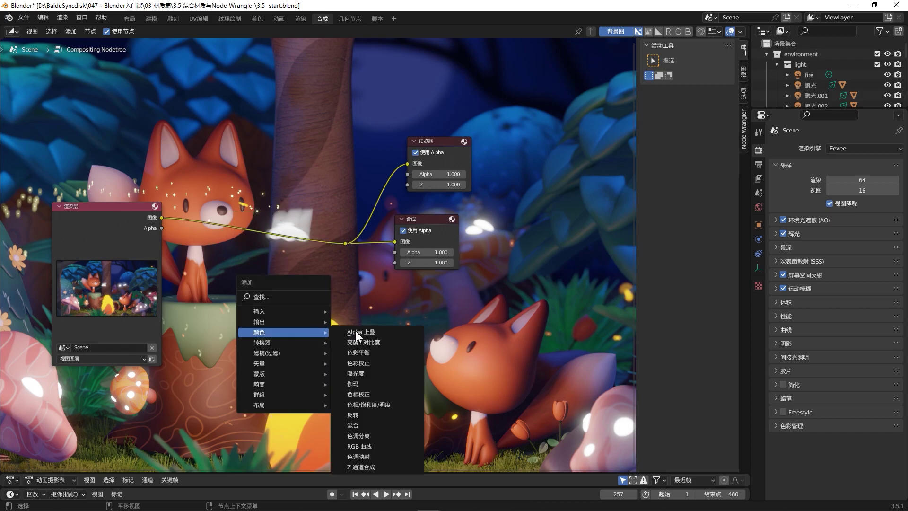
pyautogui.click(374, 446)
pyautogui.click(257, 272)
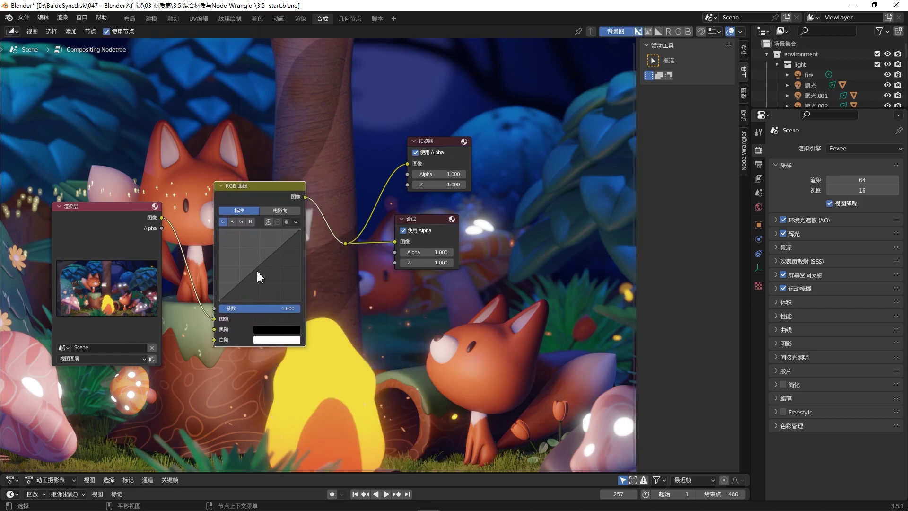
pyautogui.moveTo(243, 279); pyautogui.dragTo(244, 279)
pyautogui.click(279, 236)
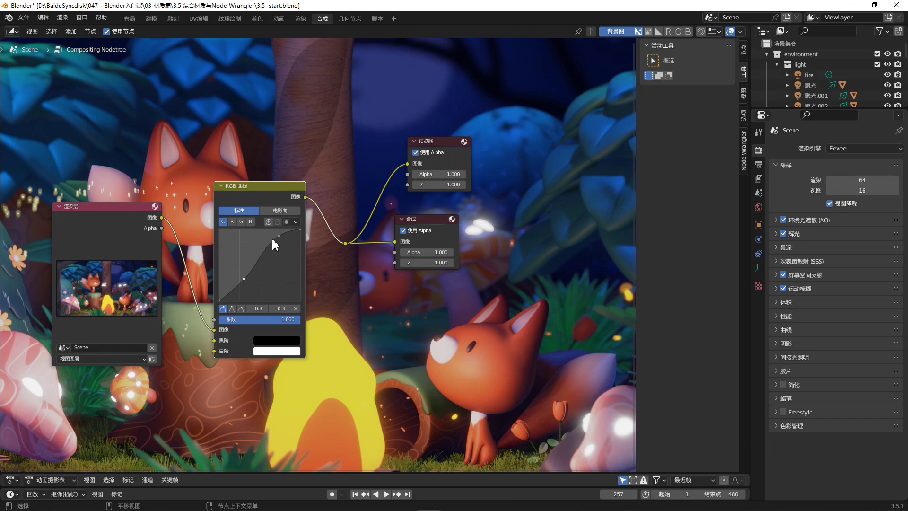
pyautogui.press('m')
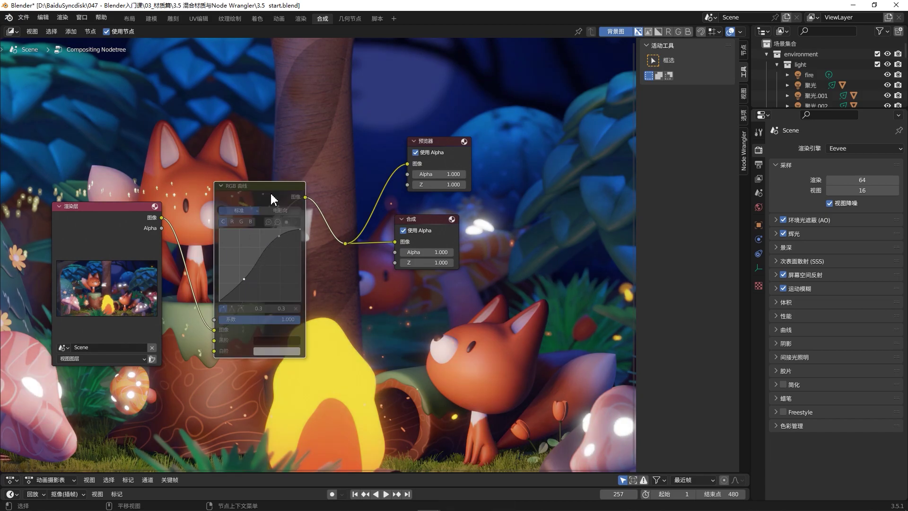
pyautogui.press('m')
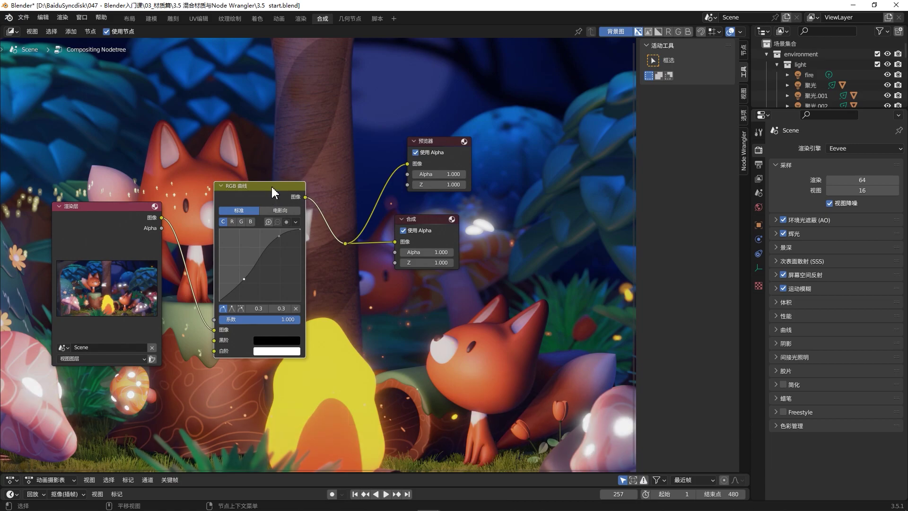
pyautogui.hotkey('ctrl', 'x')
# Step: Tidy the Viewer and Composite nodes and insert a Glare node on the render link
pyautogui.moveTo(444, 166); pyautogui.dragTo(440, 154)
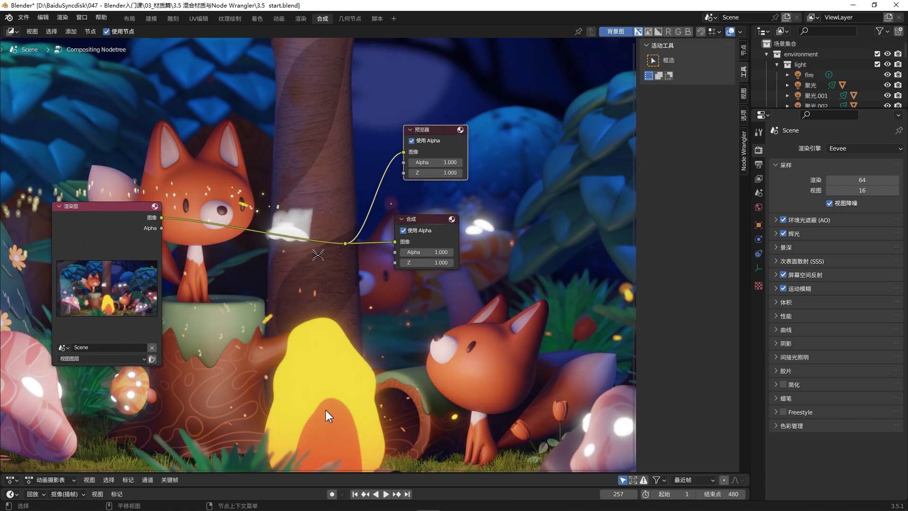
pyautogui.moveTo(442, 226); pyautogui.dragTo(460, 238)
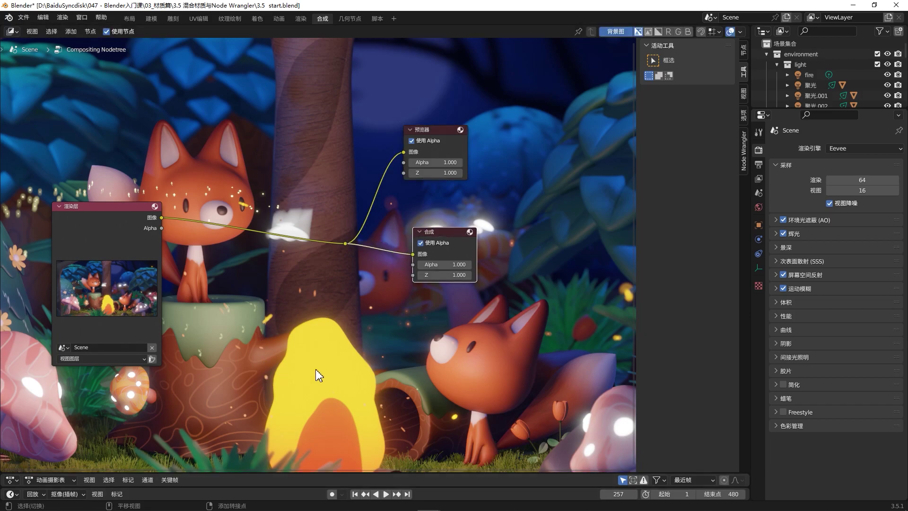
pyautogui.hotkey('shift', 'a')
pyautogui.click(364, 341)
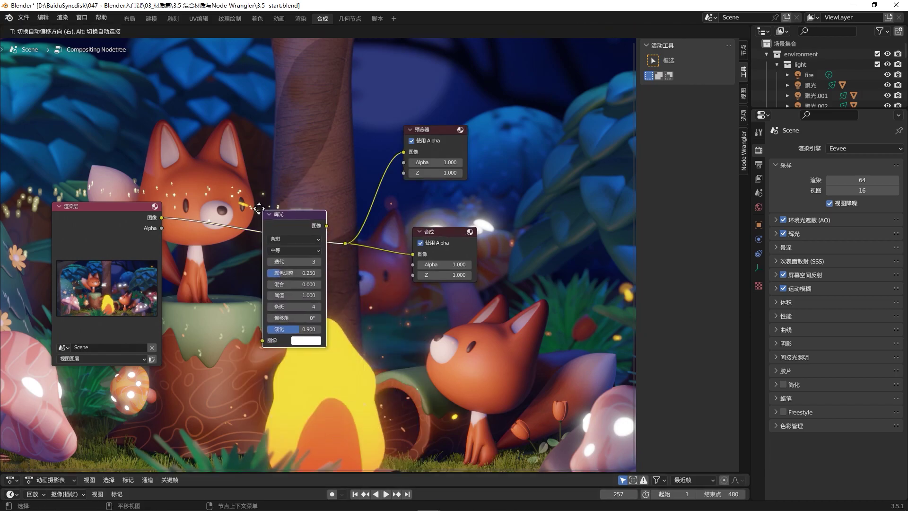
pyautogui.click(244, 256)
# Step: Cycle the glare type through Ghosts and Fog Glow, settling on Simple Star
pyautogui.click(273, 236)
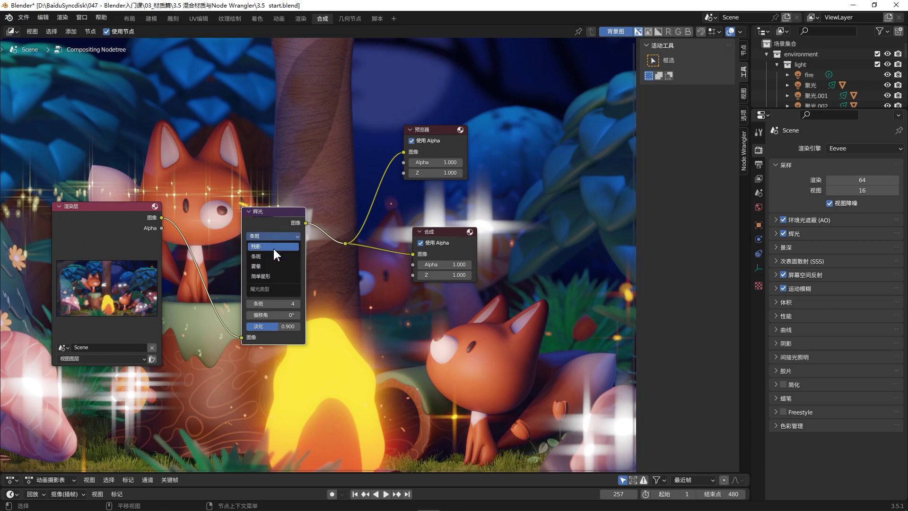
pyautogui.click(273, 247)
pyautogui.click(274, 237)
pyautogui.click(274, 266)
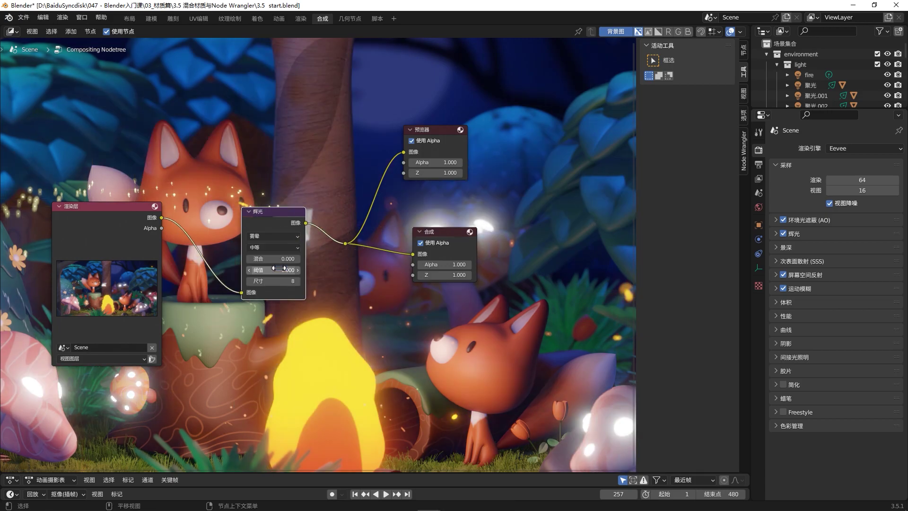
pyautogui.click(286, 235)
pyautogui.click(281, 276)
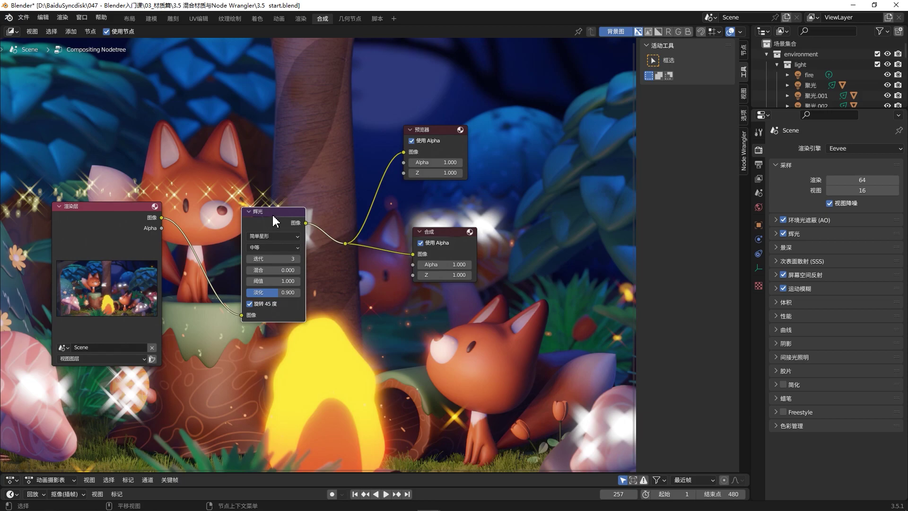
pyautogui.moveTo(283, 184); pyautogui.dragTo(305, 193, button='middle')
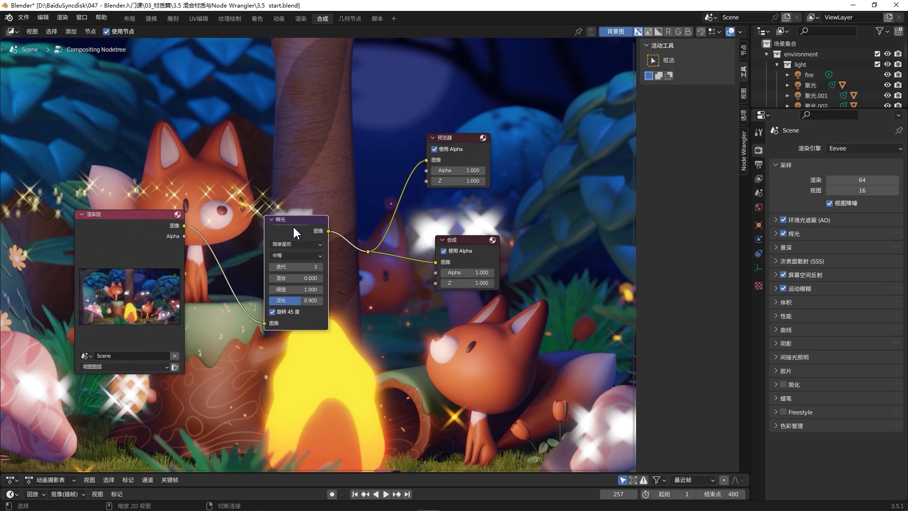
# Step: Delete the Glare node and switch the render engine to Cycles
pyautogui.hotkey('ctrl', 'x')
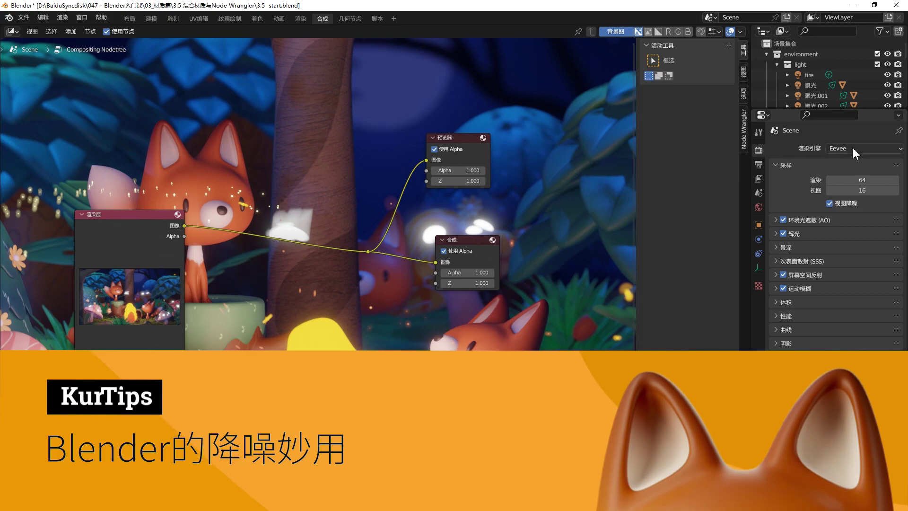
pyautogui.click(852, 147)
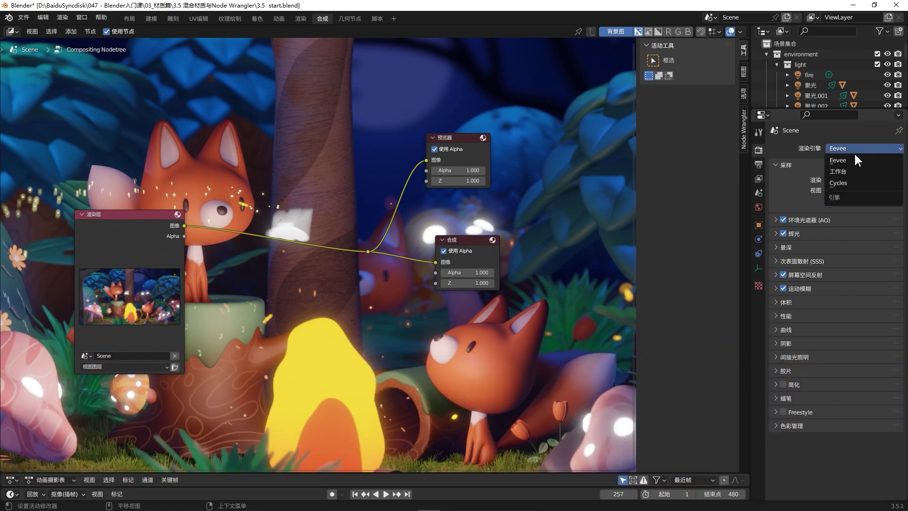
pyautogui.click(861, 184)
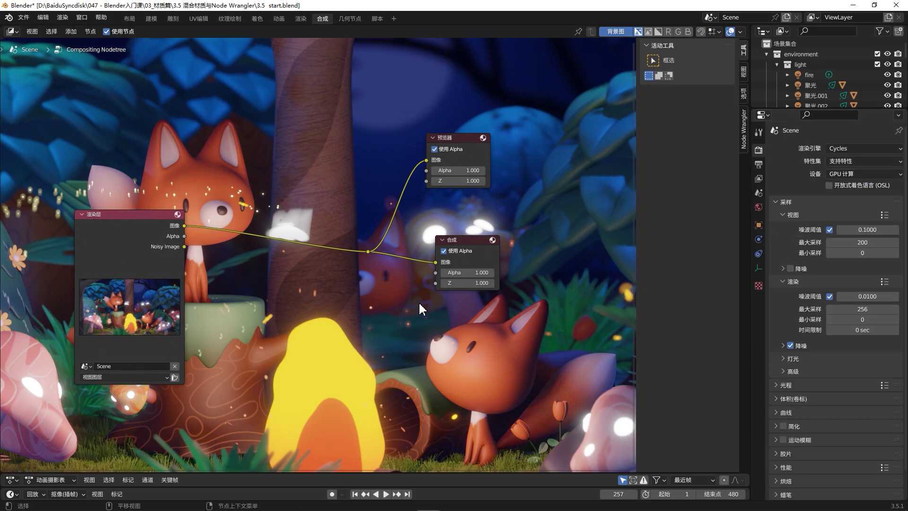
pyautogui.scroll(-1, 418, 302)
pyautogui.scroll(1, 392, 309)
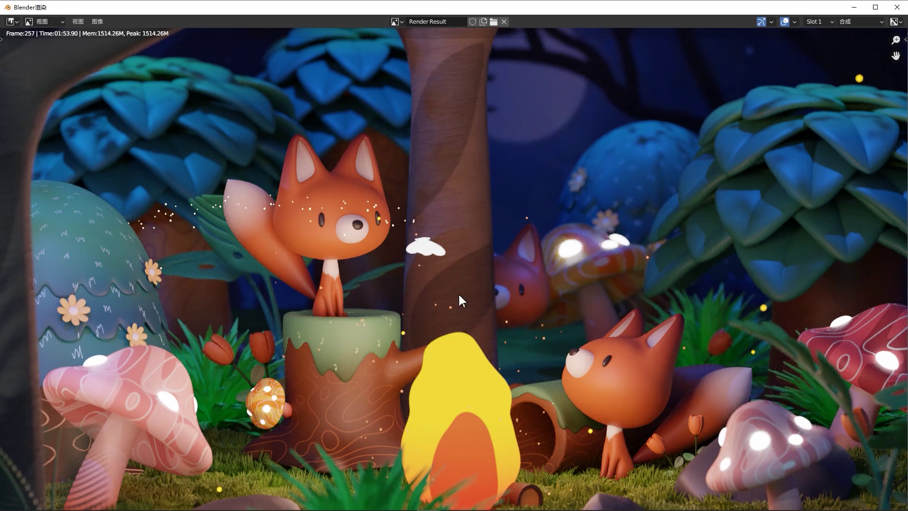
# Step: Compare the Cycles render with the Slot 2 render, then close the render window
pyautogui.click(822, 23)
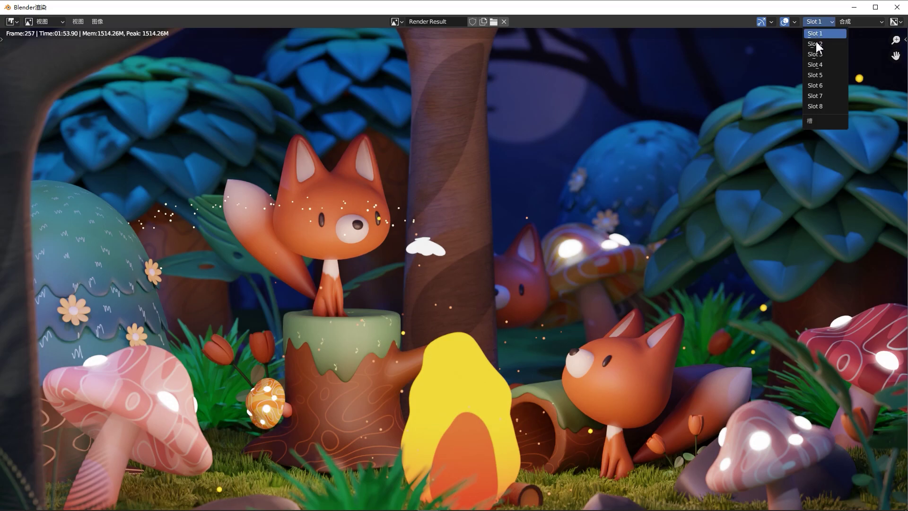
pyautogui.click(815, 44)
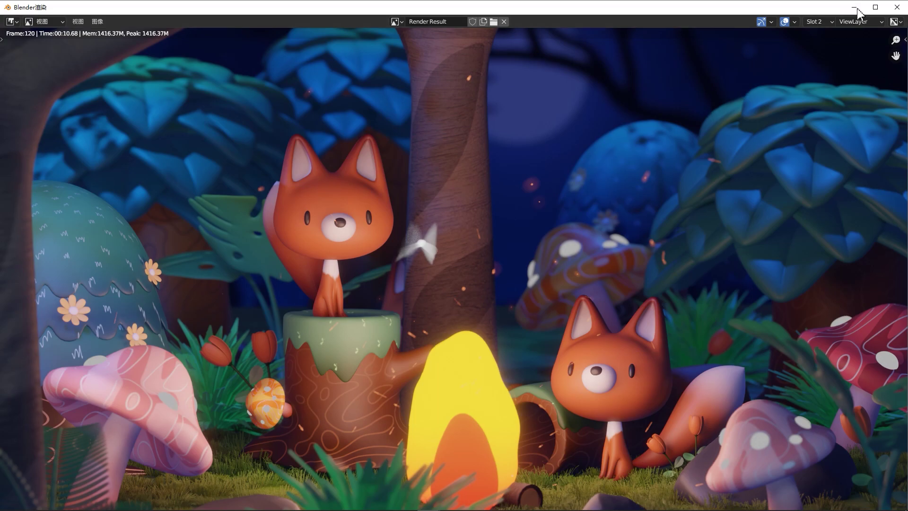
pyautogui.click(897, 7)
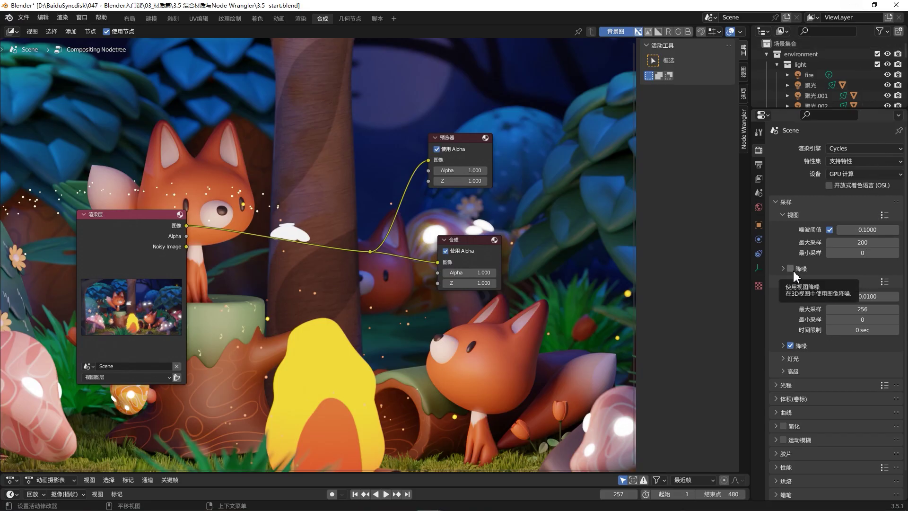
# Step: Set render Max Samples to 50, re-render frame 257, and close the render window
pyautogui.click(874, 309)
pyautogui.write('50')
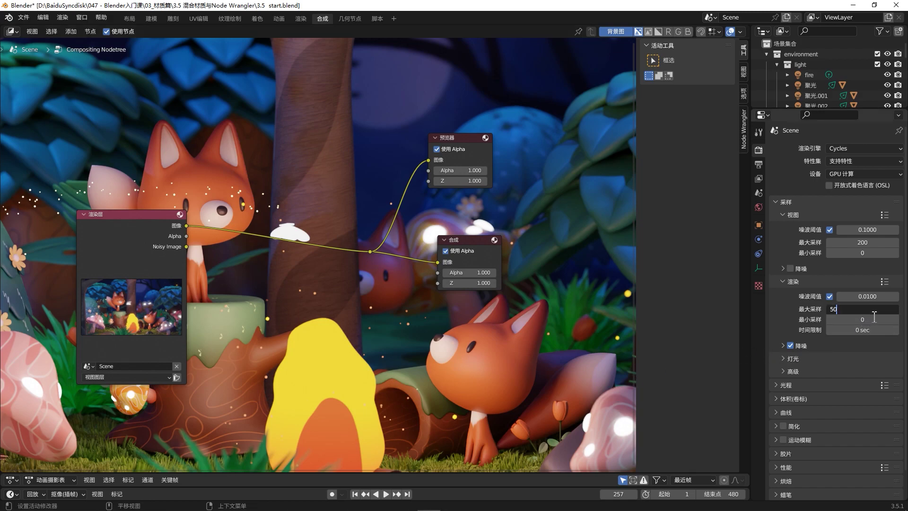
pyautogui.press('Return')
pyautogui.press('F12')
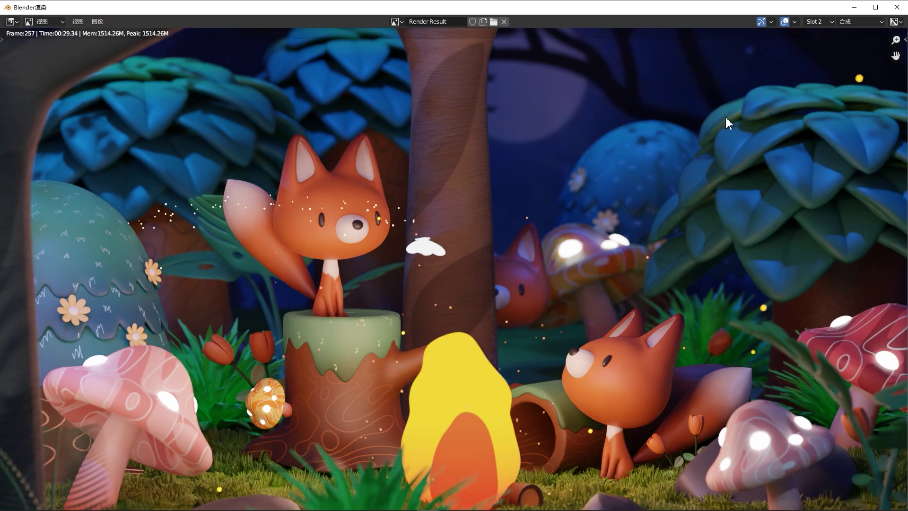
pyautogui.click(854, 9)
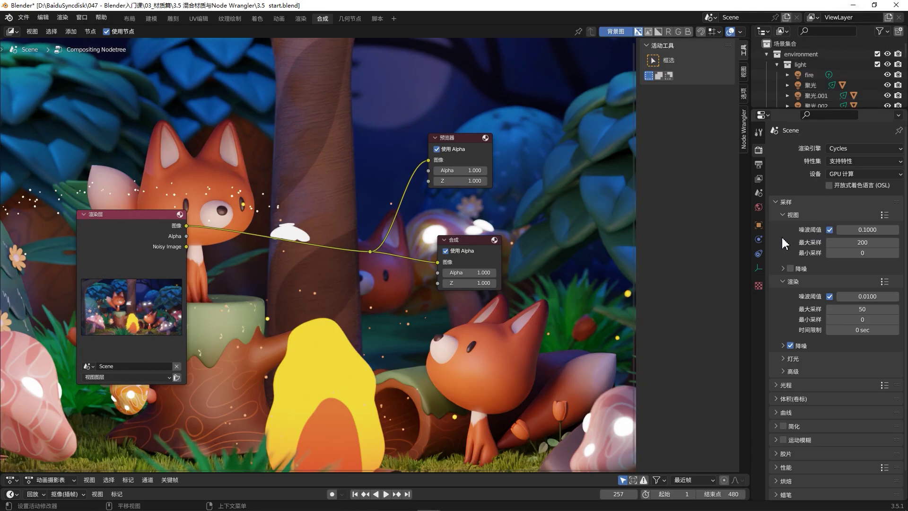
# Step: Disable render denoising, re-render the frame, and open the render slot list
pyautogui.click(790, 345)
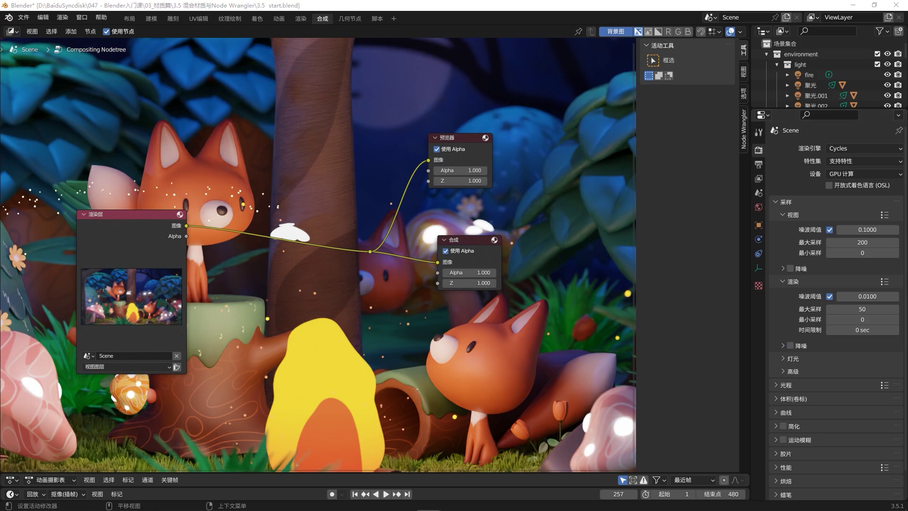
pyautogui.press('F12')
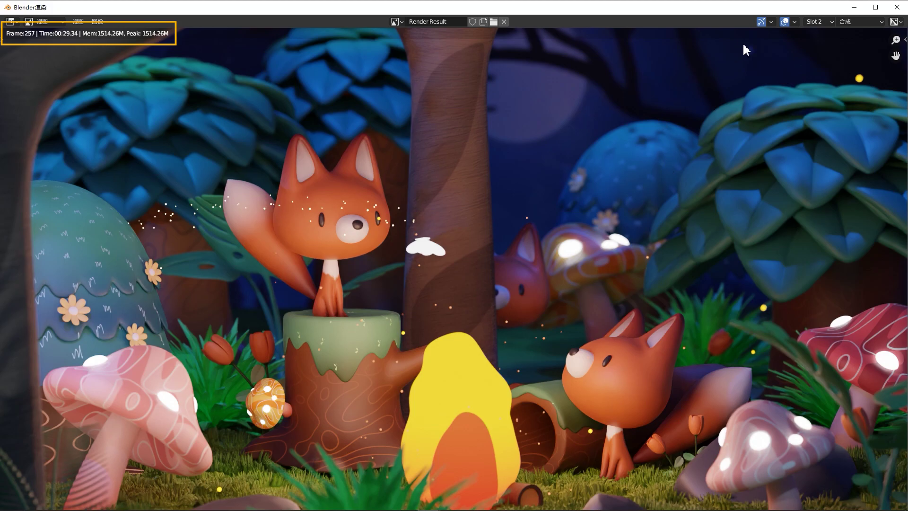
pyautogui.click(815, 22)
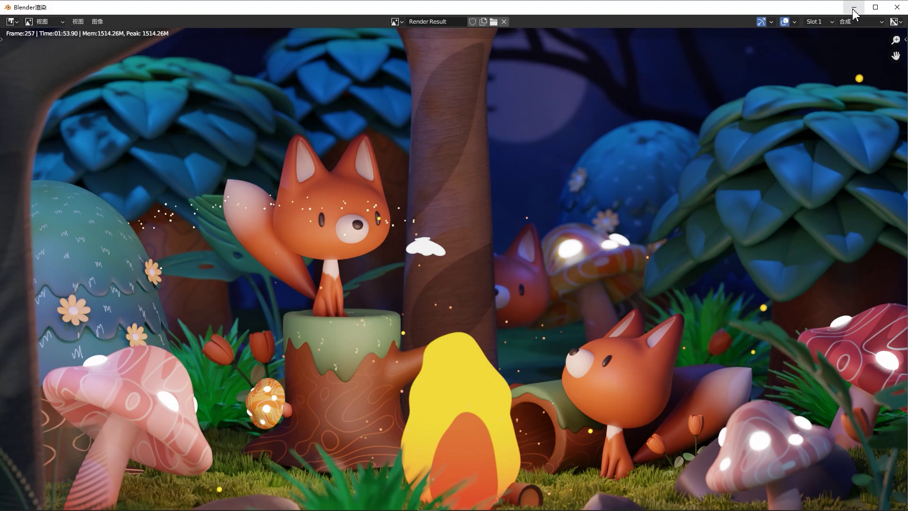
# Step: Close the render window and try 256 max render samples, toggling render denoising on and back off
pyautogui.click(897, 7)
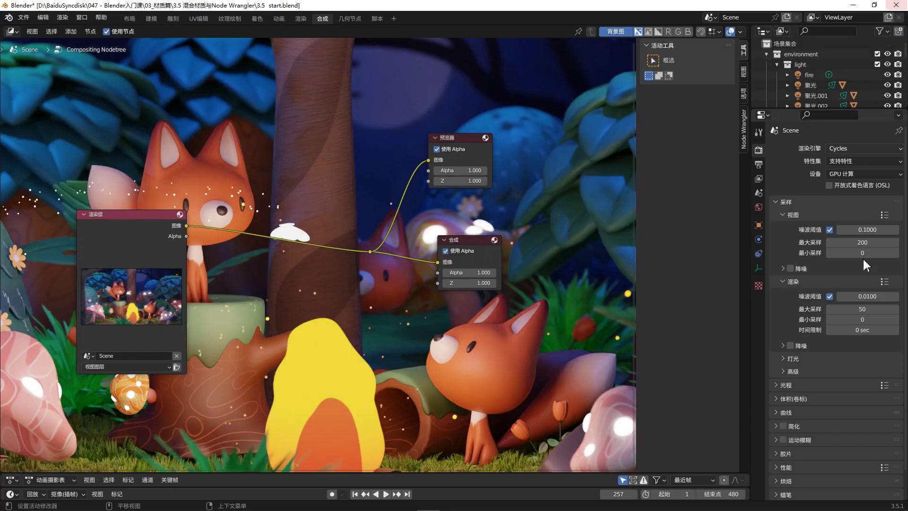
pyautogui.click(871, 310)
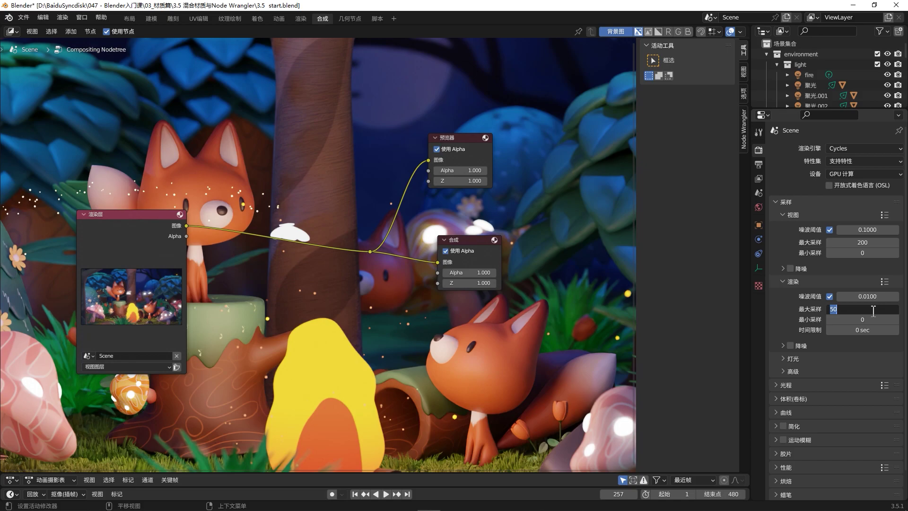
pyautogui.write('256')
pyautogui.press('Return')
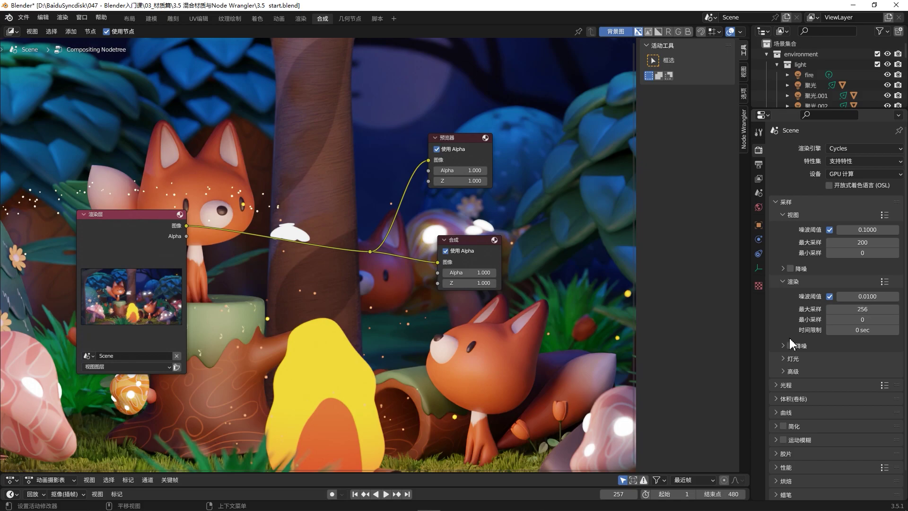
pyautogui.click(790, 346)
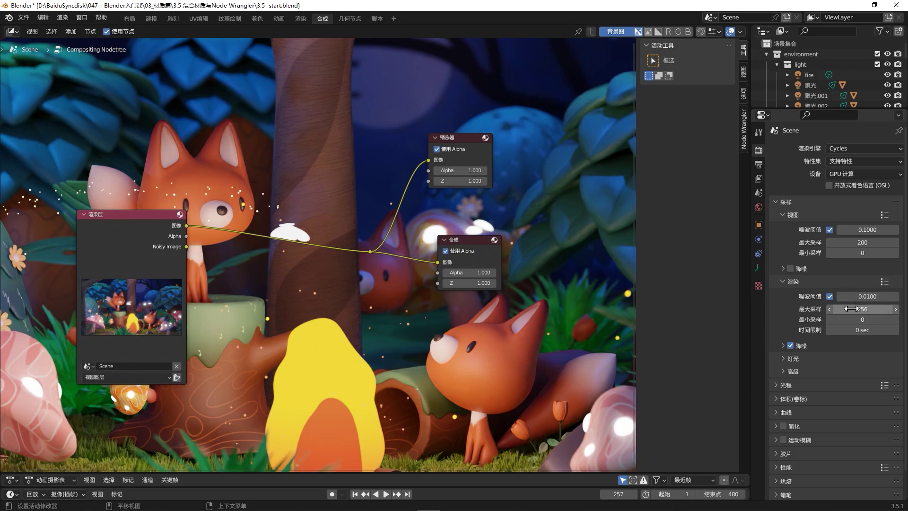
pyautogui.click(790, 345)
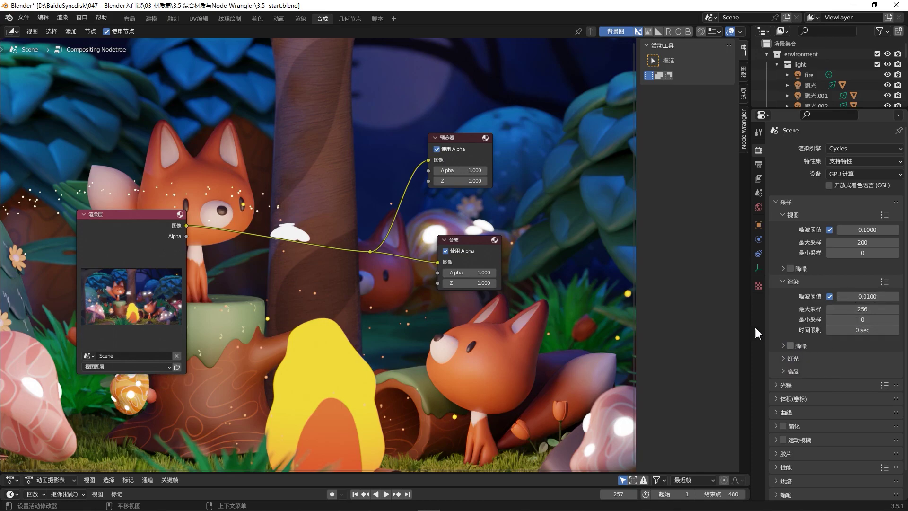
# Step: Set final render Max Samples to 50 with denoising off and render the current frame
pyautogui.click(856, 242)
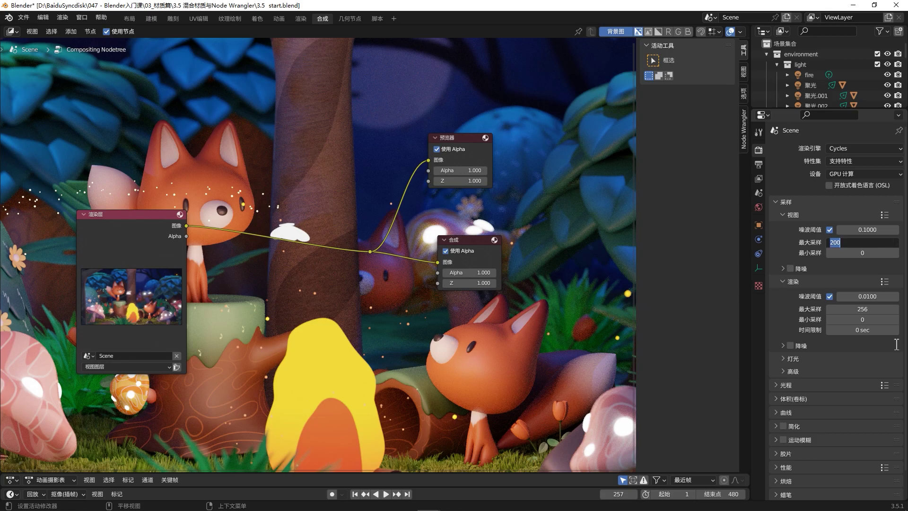
pyautogui.click(862, 309)
pyautogui.write('50')
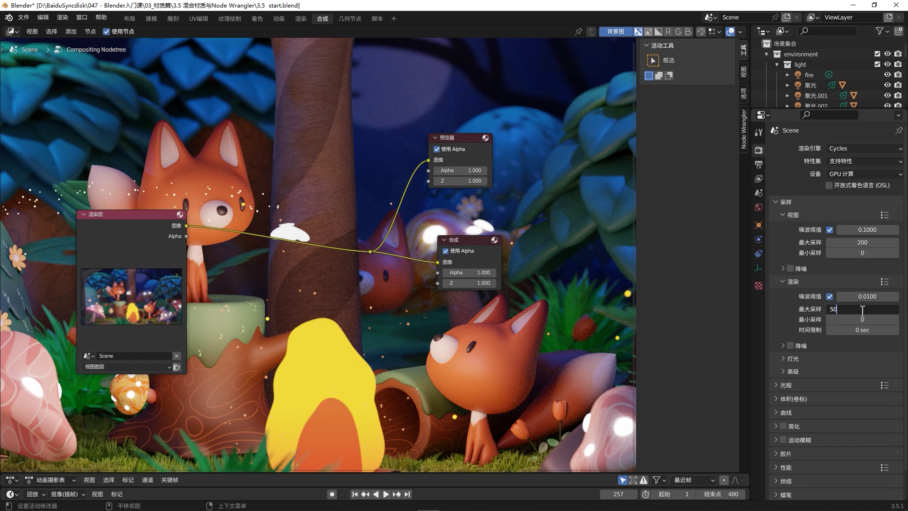
pyautogui.press('Return')
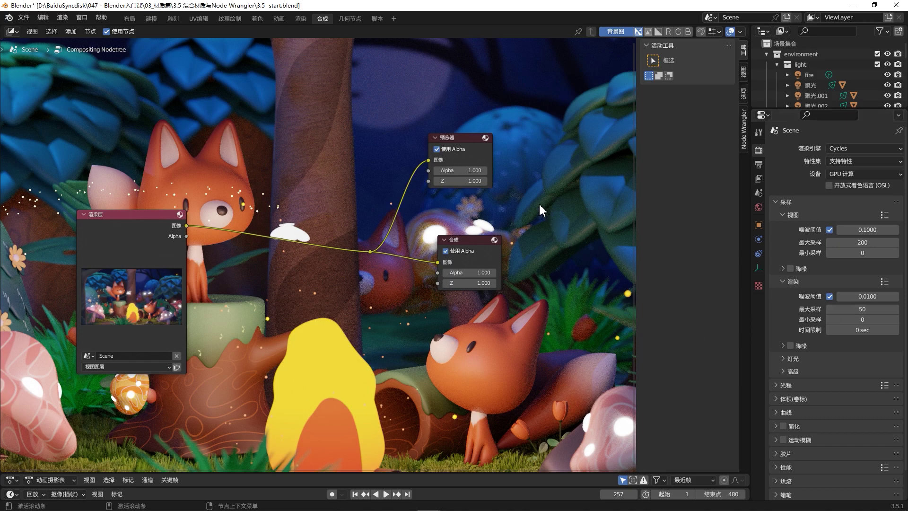
pyautogui.press('F12')
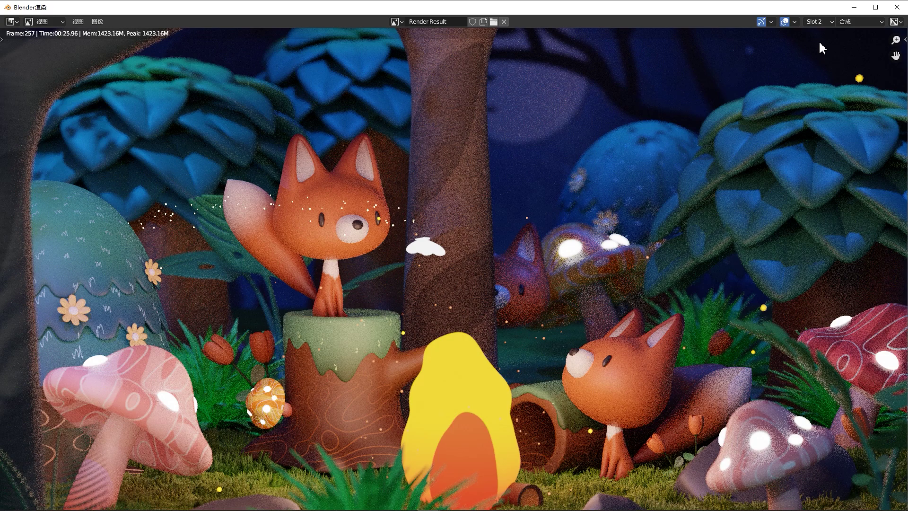
# Step: Close the test render, fit the backdrop, move Render Layers left, and bring up the Filter nodes to add
pyautogui.click(854, 7)
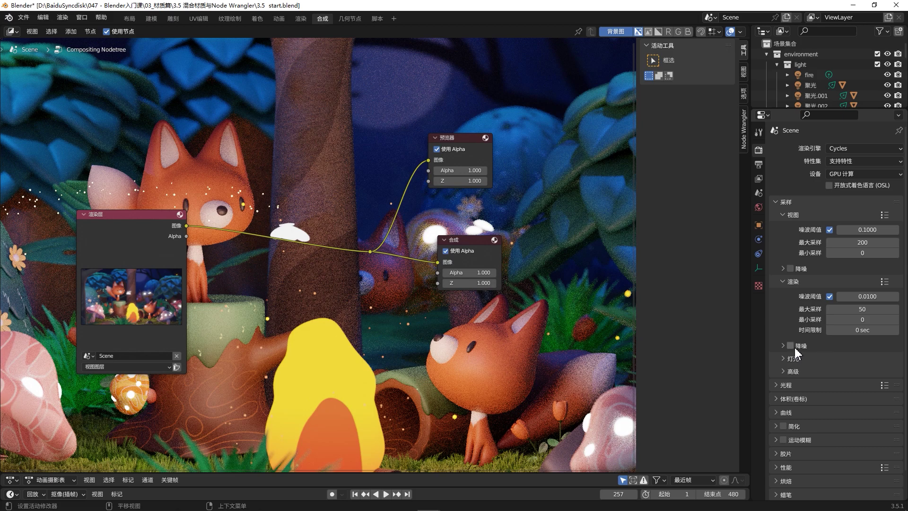
pyautogui.scroll(-1, 425, 373)
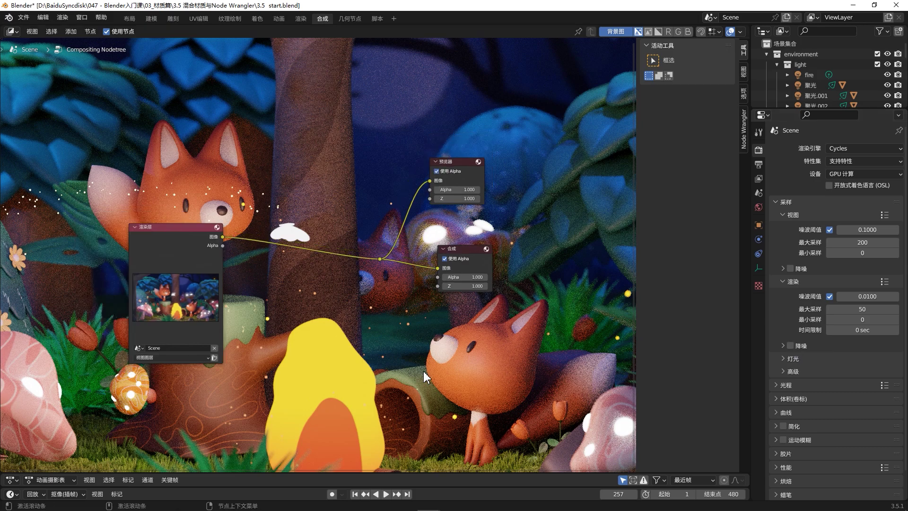
pyautogui.press('v')
pyautogui.moveTo(162, 230); pyautogui.dragTo(100, 222)
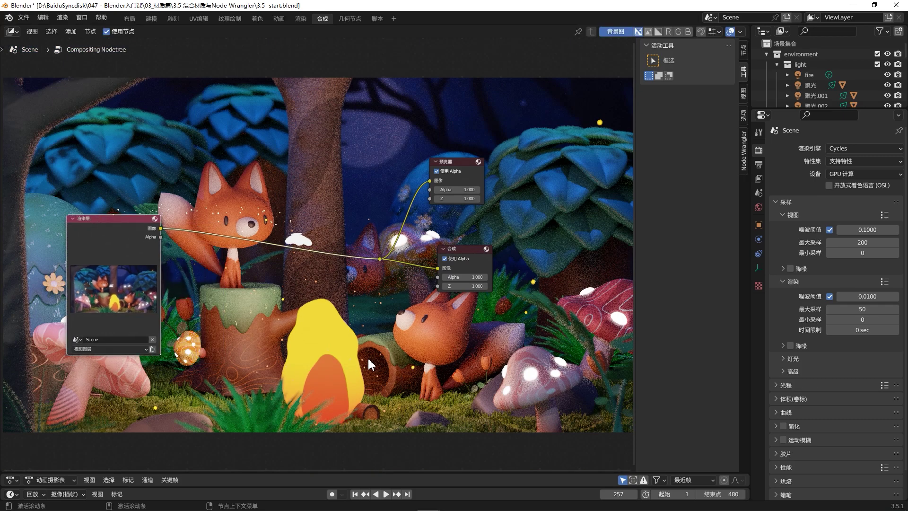
pyautogui.hotkey('shift', 'a')
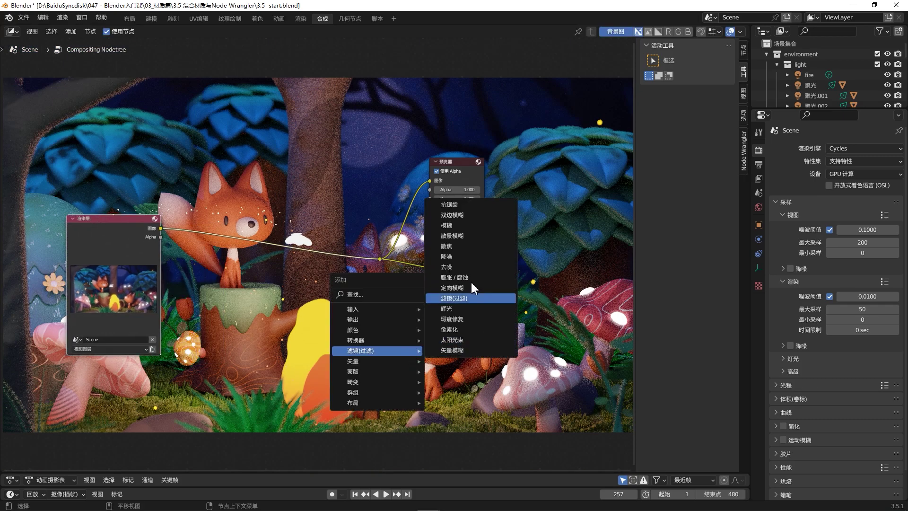
# Step: Insert a Filter > Denoise node into the Render Layers link to the outputs, then bring up the add-node list again
pyautogui.click(454, 256)
pyautogui.click(290, 237)
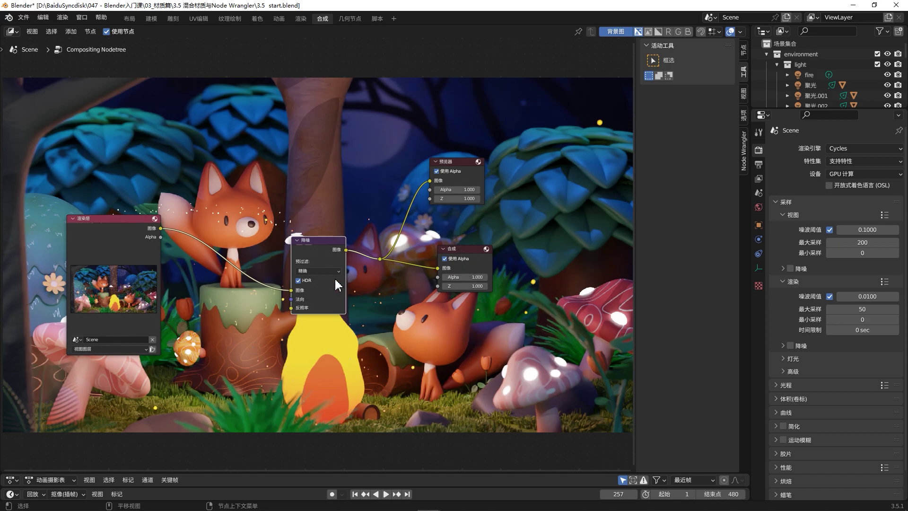
pyautogui.hotkey('shift', 'a')
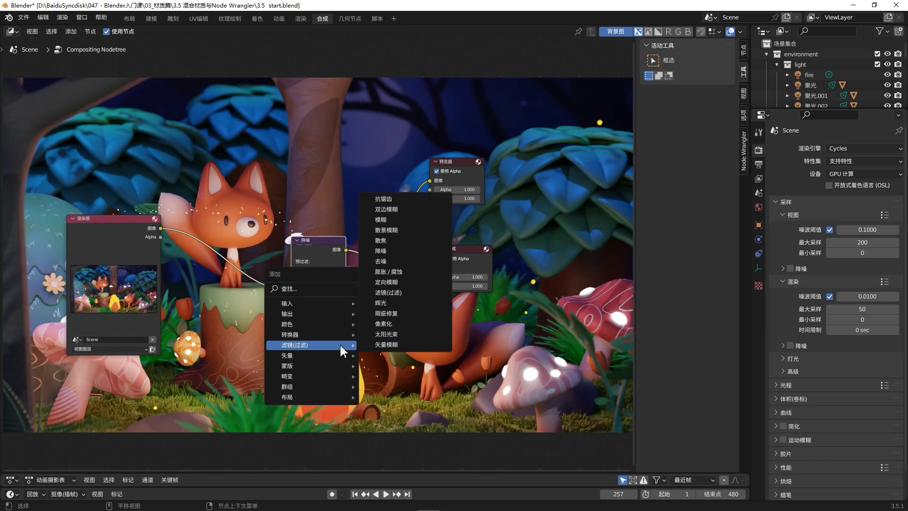
# Step: Place a Lens Distortion node between Render Layers and Denoise, and mute Denoise for comparison
pyautogui.moveTo(287, 375)
pyautogui.click(406, 308)
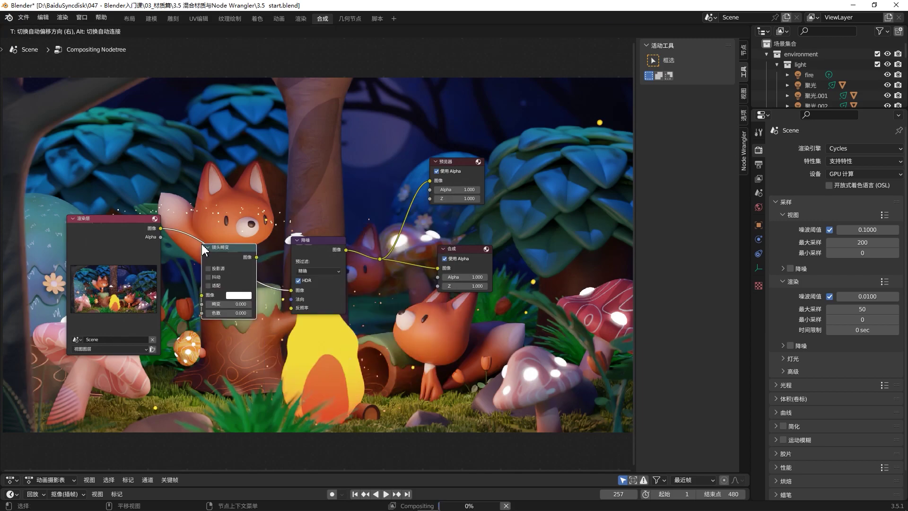
pyautogui.click(203, 249)
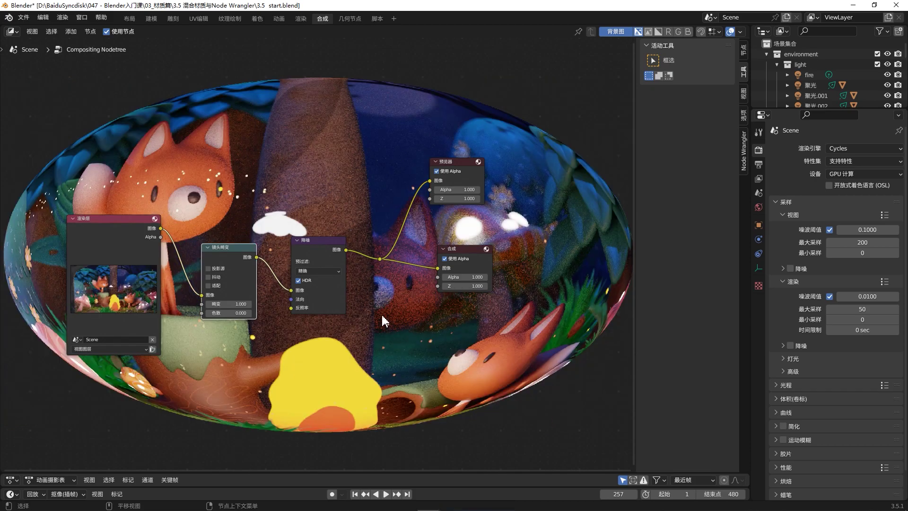
pyautogui.click(311, 245)
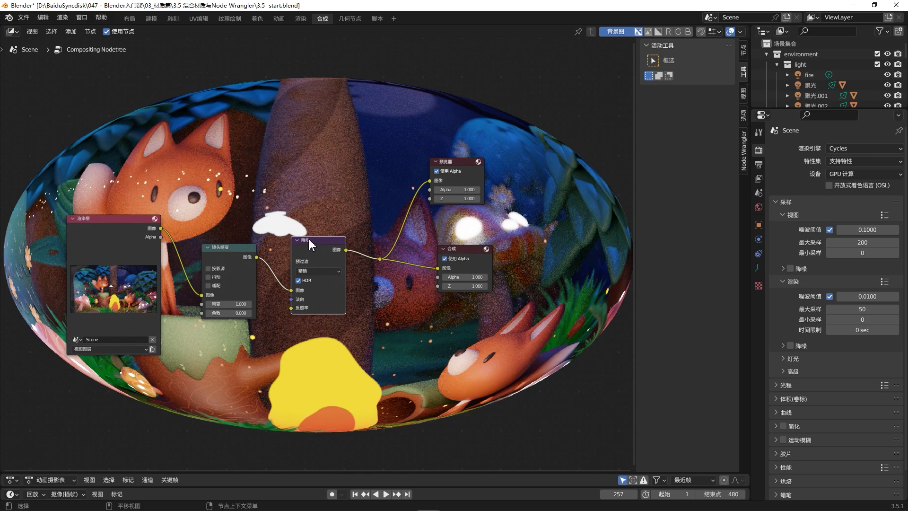
pyautogui.press('m')
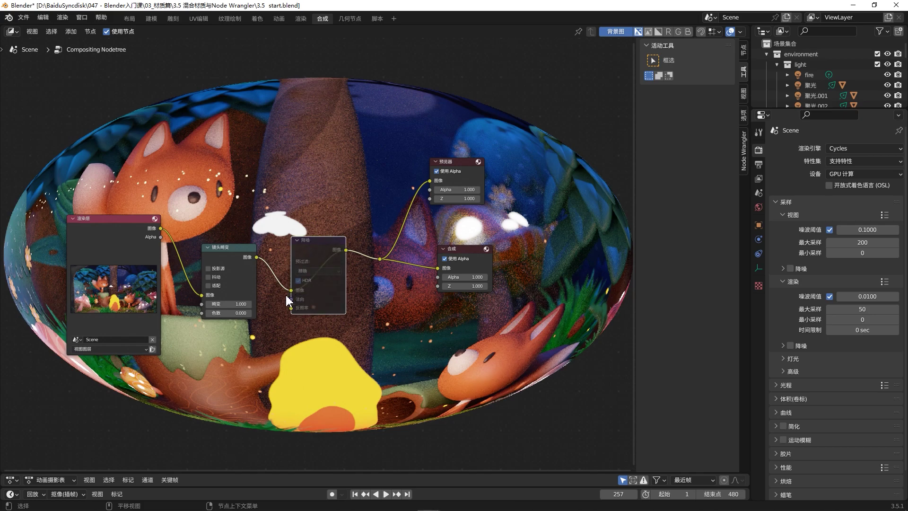
# Step: Set the Lens Distortion node's distortion to 0.100 and dispersion to 0.300
pyautogui.moveTo(235, 305); pyautogui.dragTo(209, 302)
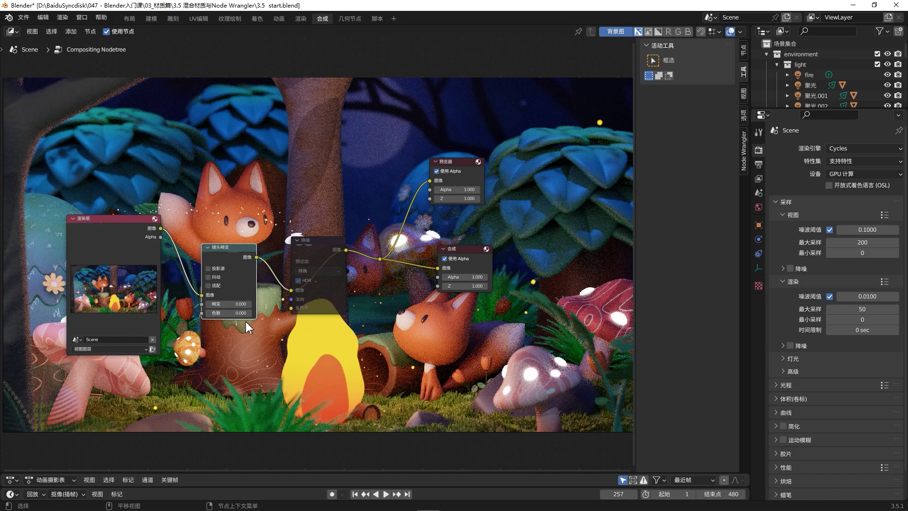
pyautogui.click(249, 304)
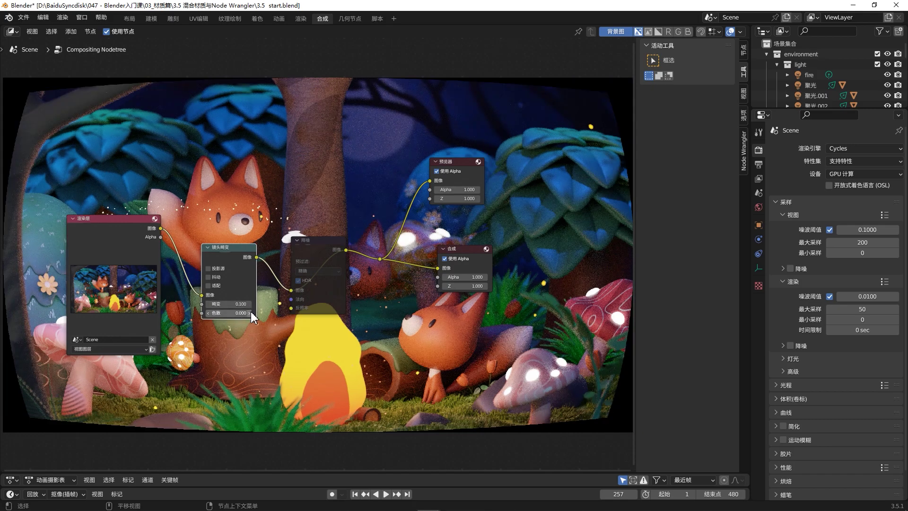
pyautogui.click(249, 313)
pyautogui.click(250, 313)
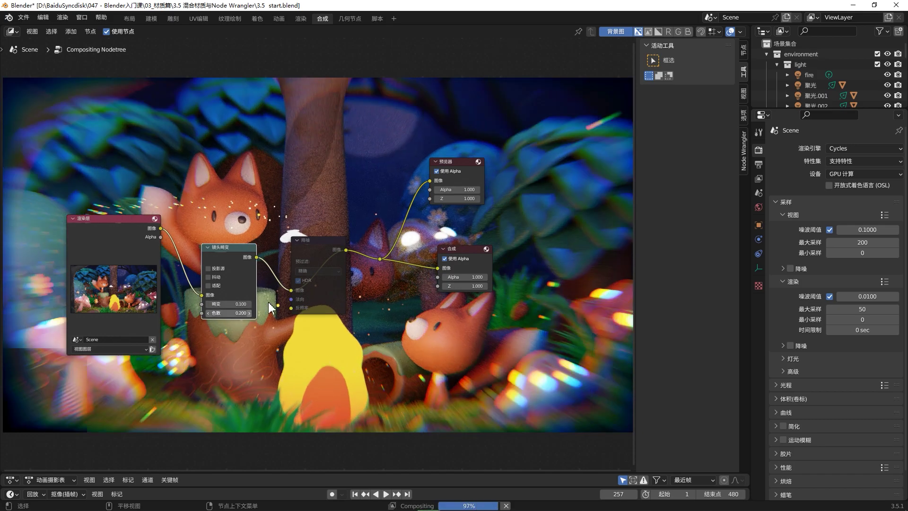
pyautogui.click(251, 313)
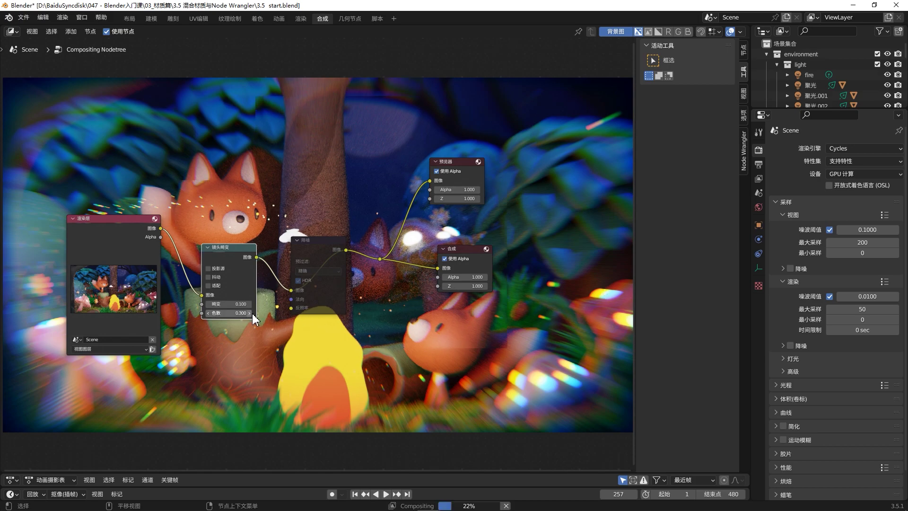
# Step: Unmute Denoise and delete the Lens Distortion node so Render Layers feeds Denoise directly
pyautogui.click(315, 245)
pyautogui.press('m')
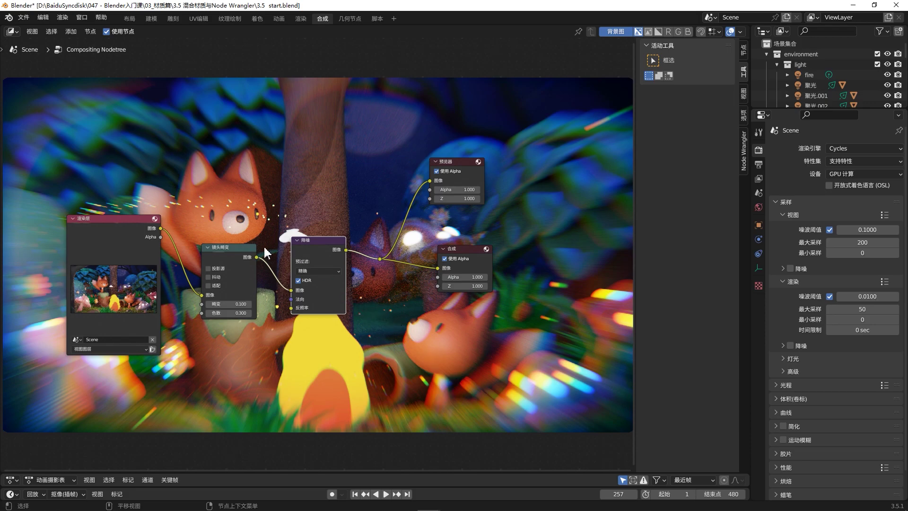
pyautogui.click(239, 250)
pyautogui.hotkey('ctrl', 'x')
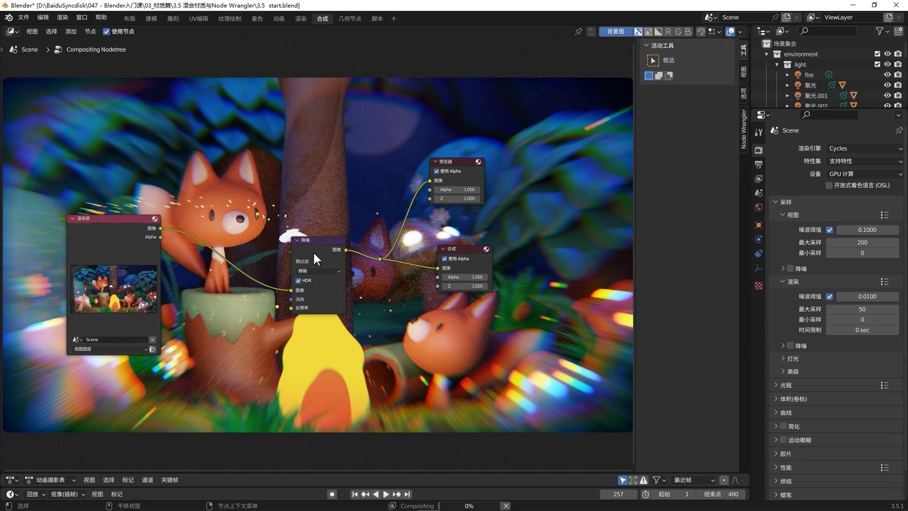
pyautogui.click(316, 251)
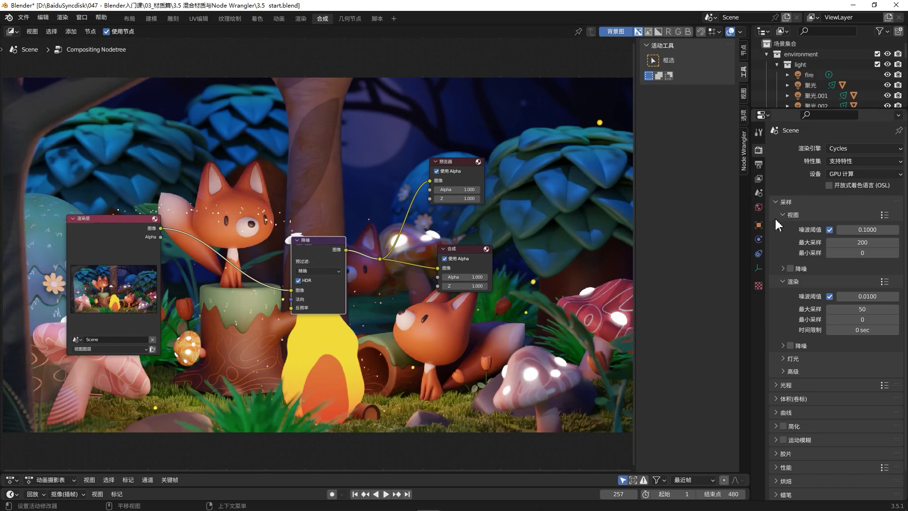
# Step: Enable the Z, Mist, Position and Normal passes, then turn Mist, Position and Normal back off, keeping Z
pyautogui.click(758, 179)
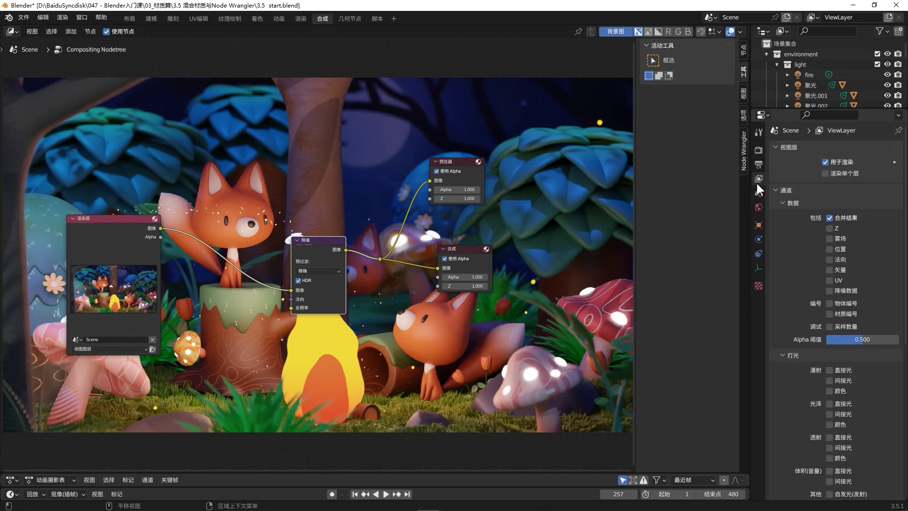
pyautogui.click(829, 229)
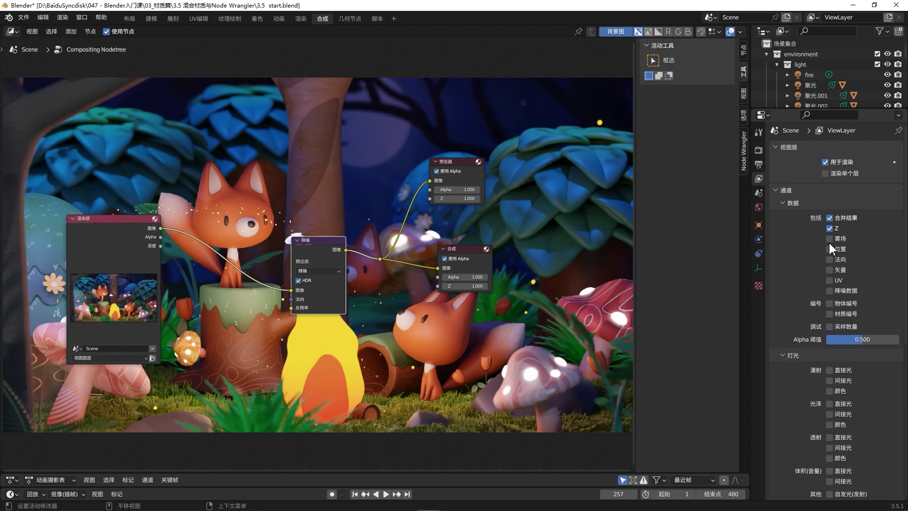
pyautogui.click(829, 238)
pyautogui.click(829, 259)
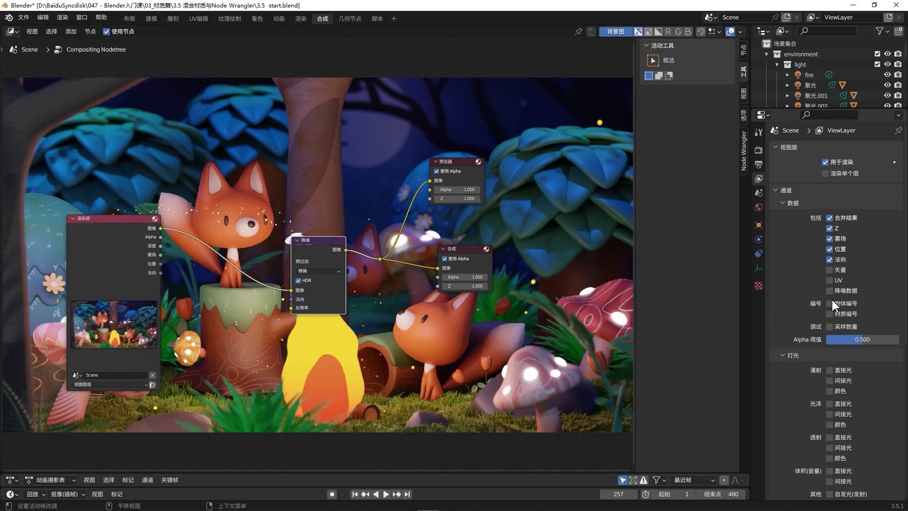
pyautogui.click(830, 260)
pyautogui.click(829, 238)
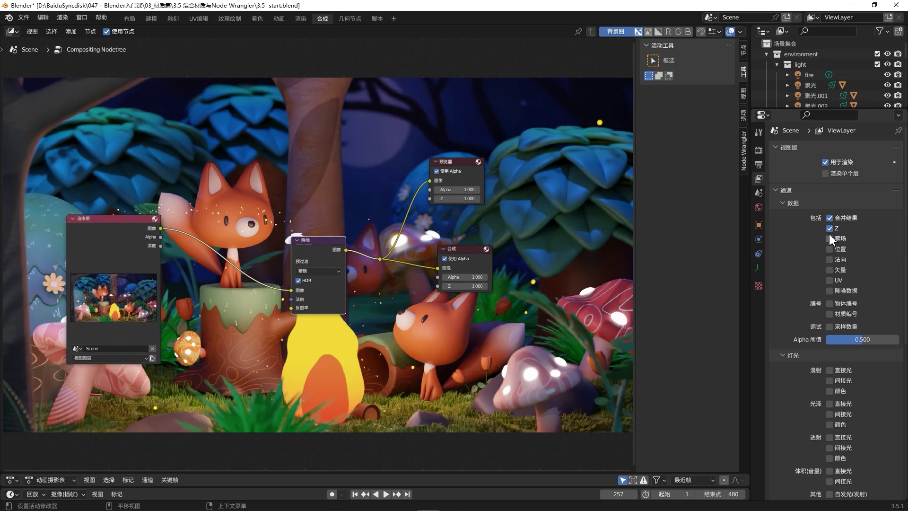